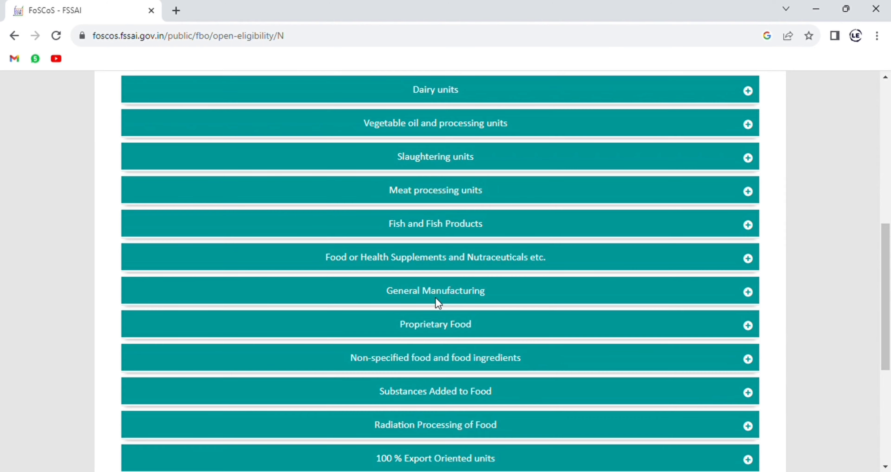
Choose General Manufacturing with turnover not exceeding Rs. 12 lakhs and proceed to eligibility
click(748, 292)
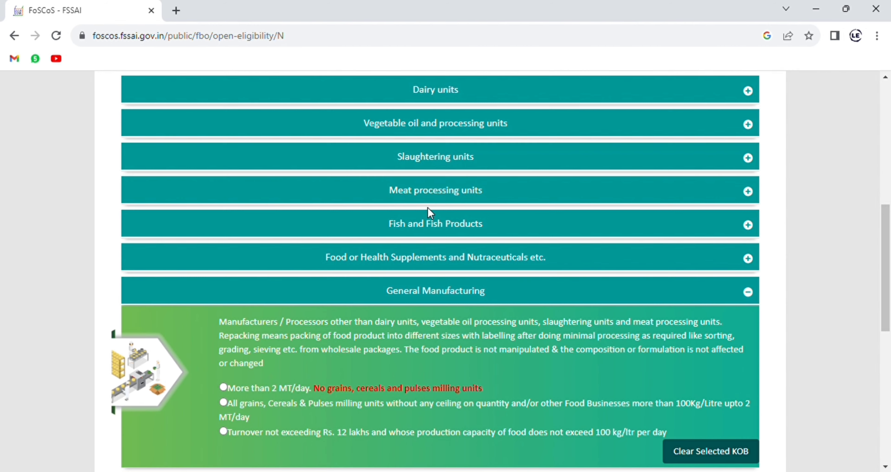
scroll(603, 251, down, 5)
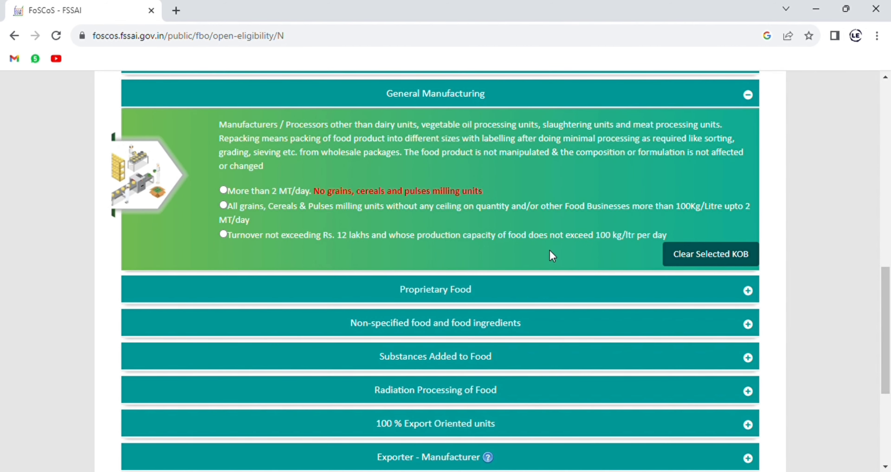
click(223, 234)
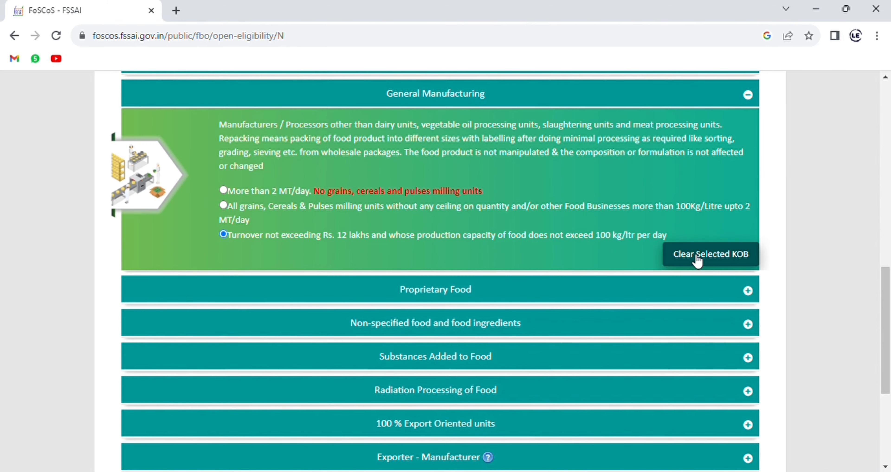
scroll(412, 261, up, 3)
scroll(413, 261, down, 6)
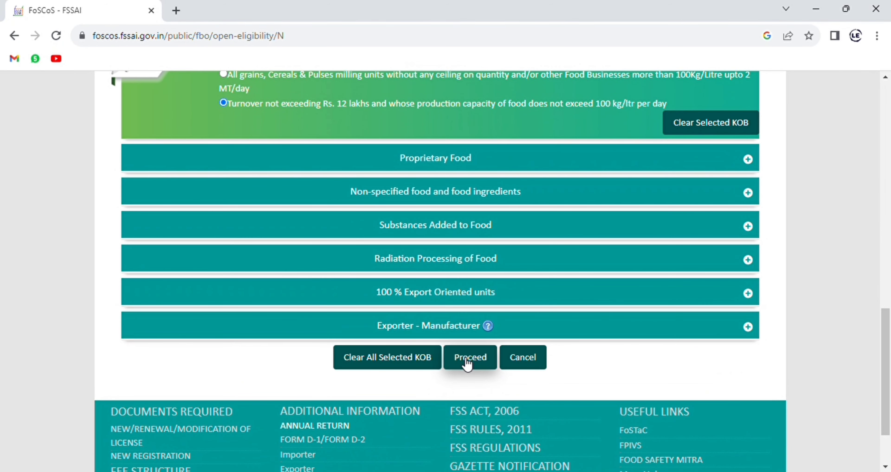
click(476, 363)
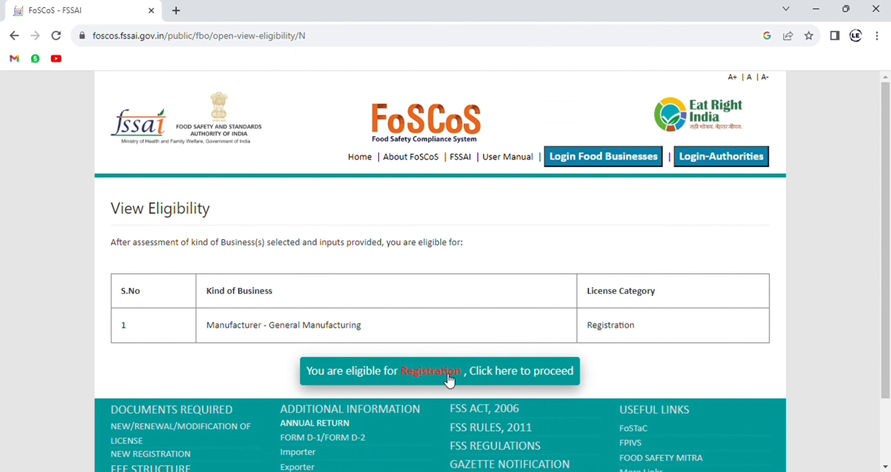
Continue to the Registration application and enter the applicant's name in Name of Applicant / Company
click(441, 375)
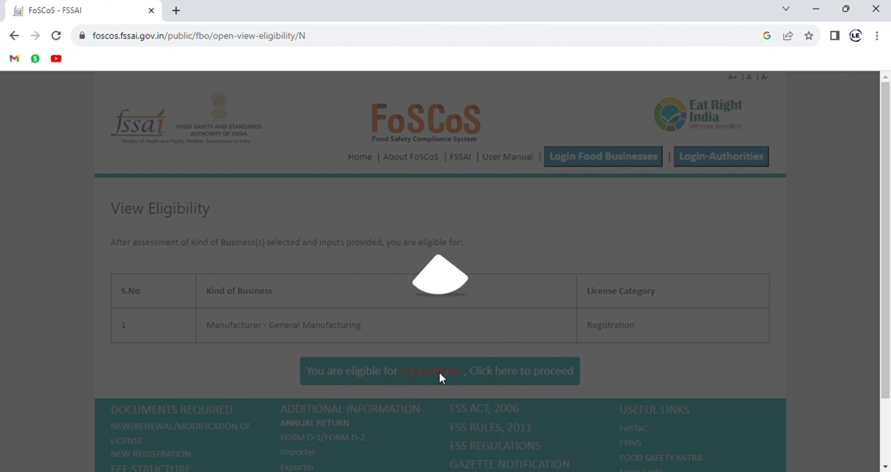
scroll(522, 405, down, 5)
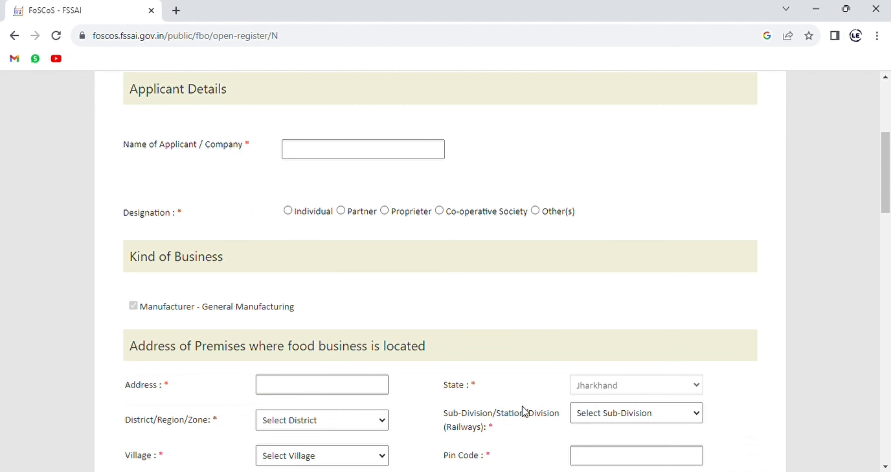
scroll(522, 405, down, 15)
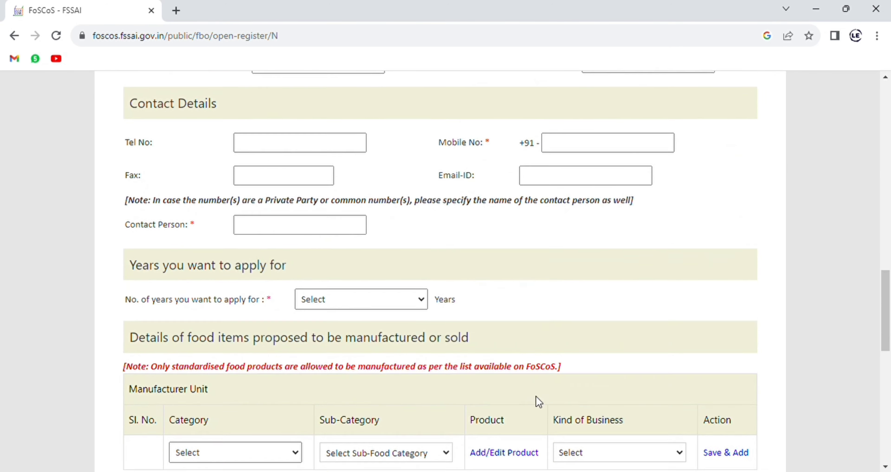
scroll(538, 401, down, 3)
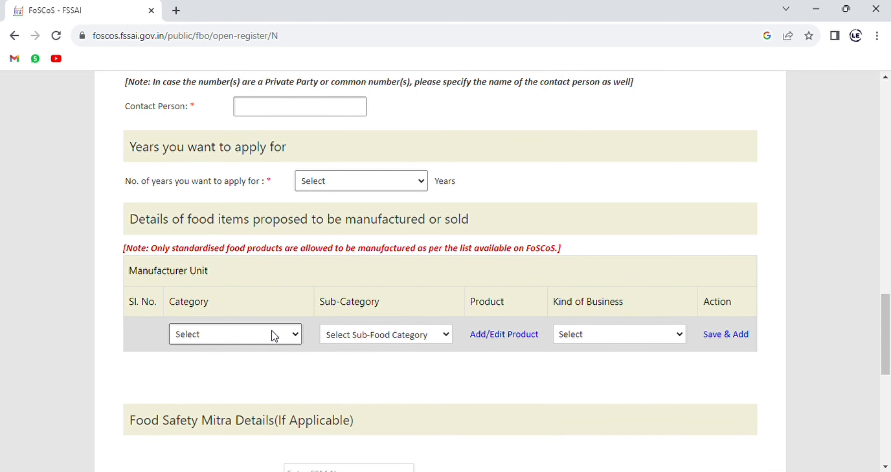
click(708, 334)
text(So)
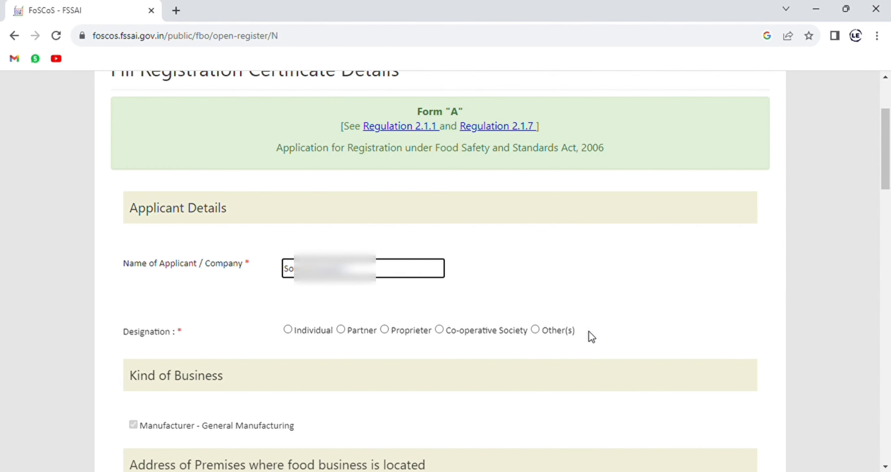
Set designation to Individual and enter premises address, district, sub-division, village, pin code and PAN
click(289, 331)
click(289, 330)
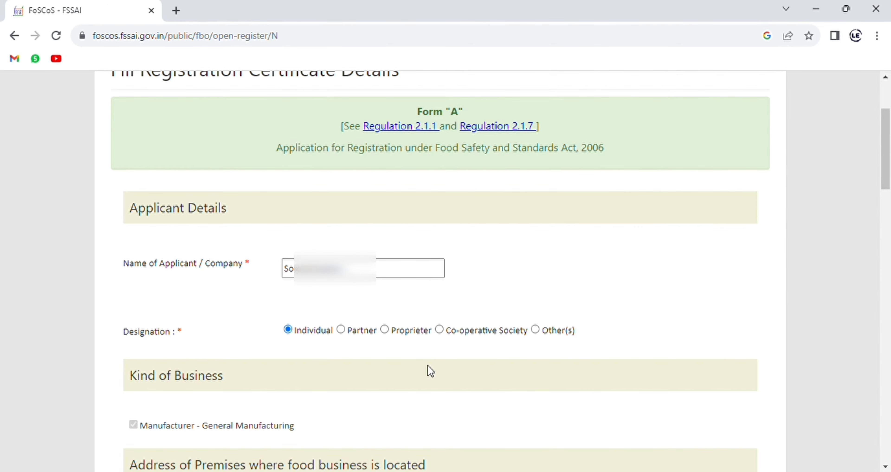
drag(889, 179, 890, 226)
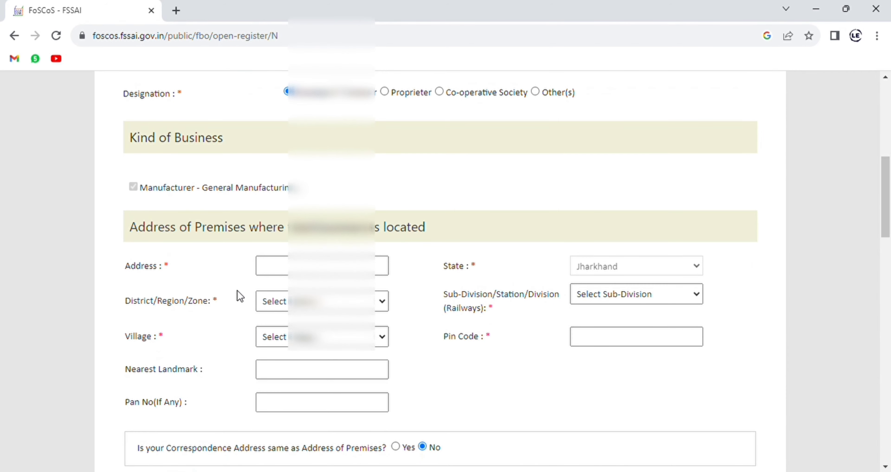
click(276, 266)
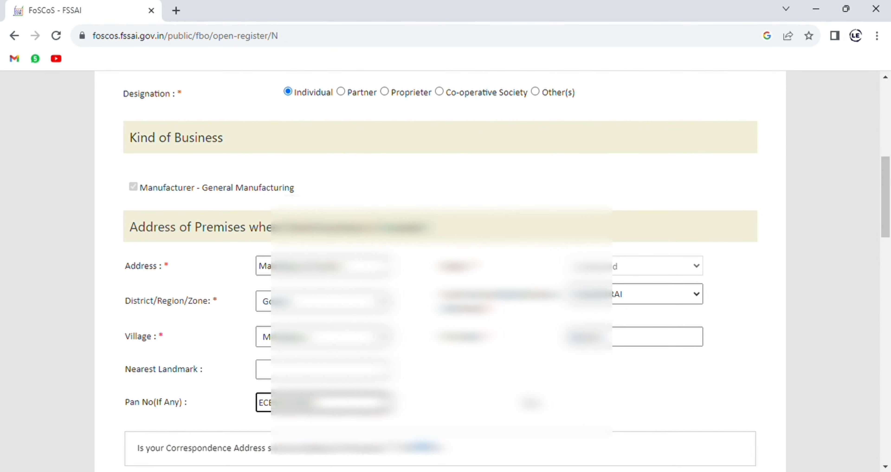
key(Tab)
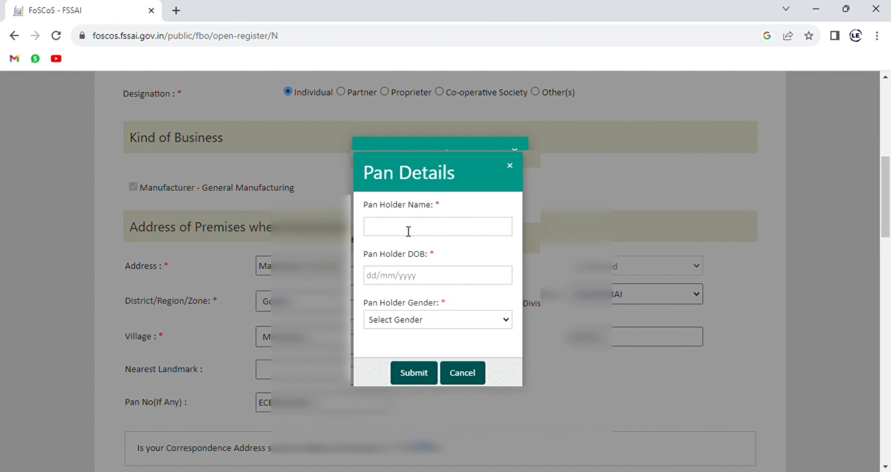
Fill in the PAN holder's name, date of birth and gender and submit the Pan Details
click(458, 272)
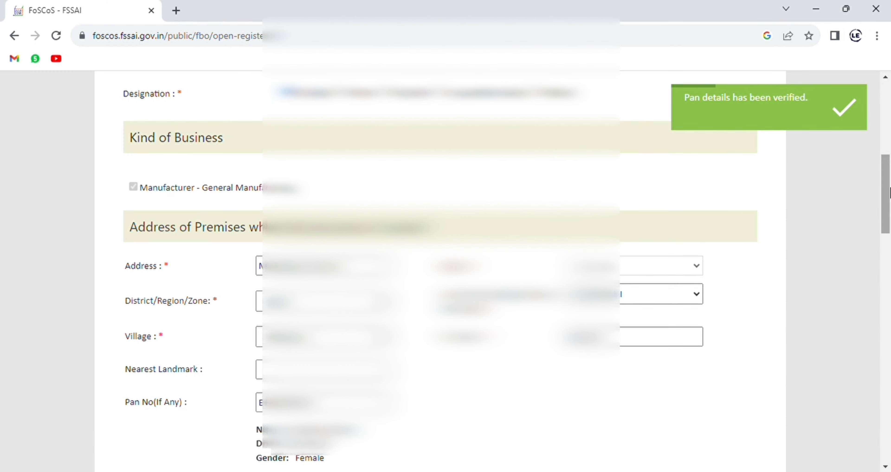
drag(889, 192, 888, 284)
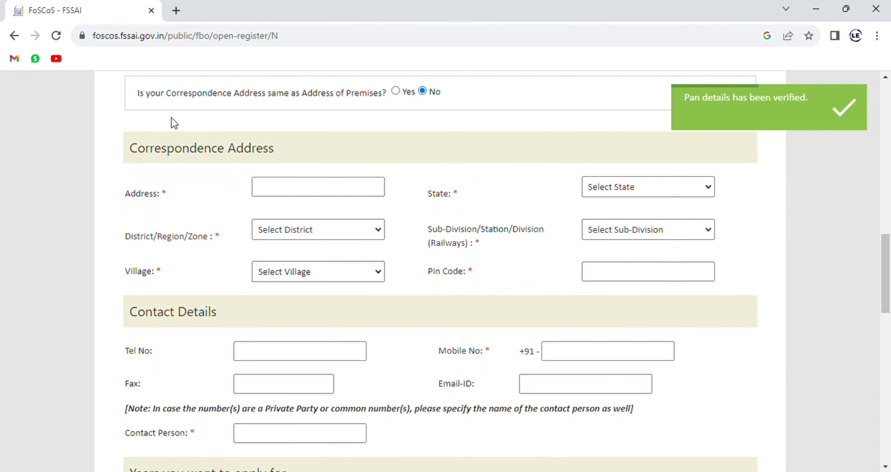
Use the premises address for correspondence and fill in mobile number, e-mail and contact person
click(396, 91)
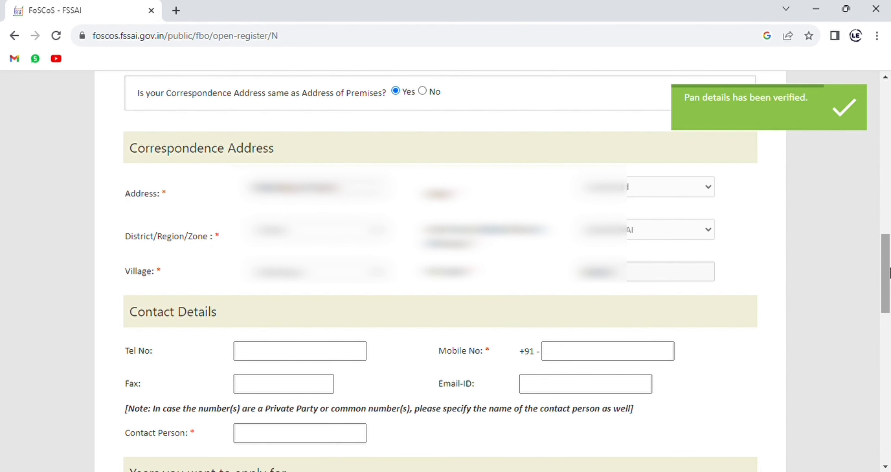
drag(889, 281, 890, 322)
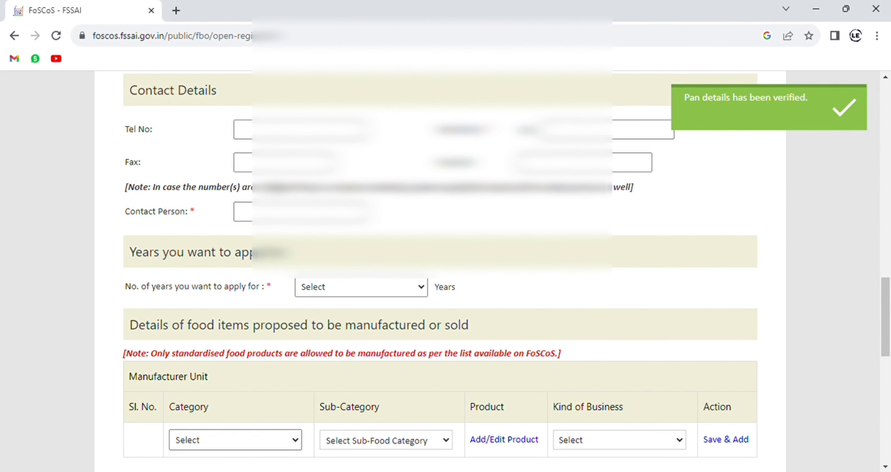
click(589, 138)
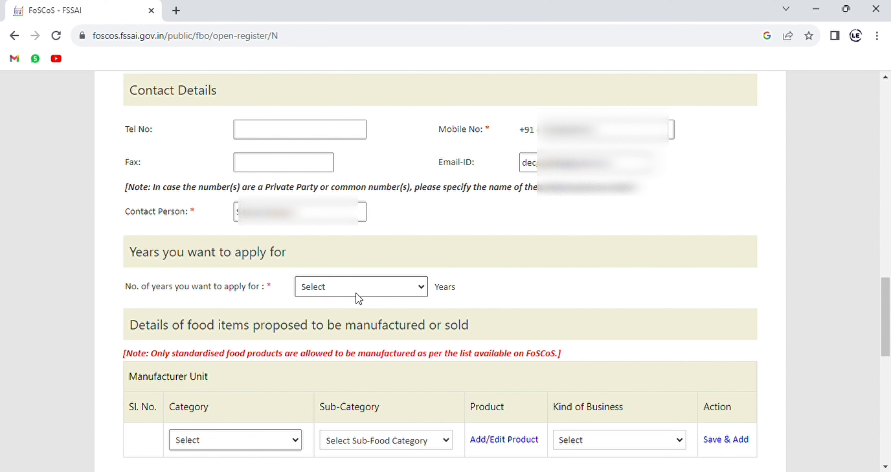
Set the number of years to apply for to 2
click(334, 322)
click(345, 295)
click(326, 333)
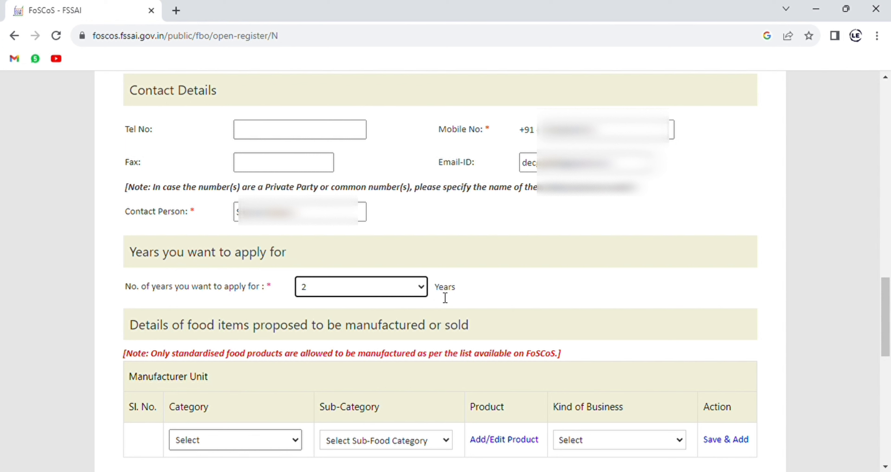
click(518, 301)
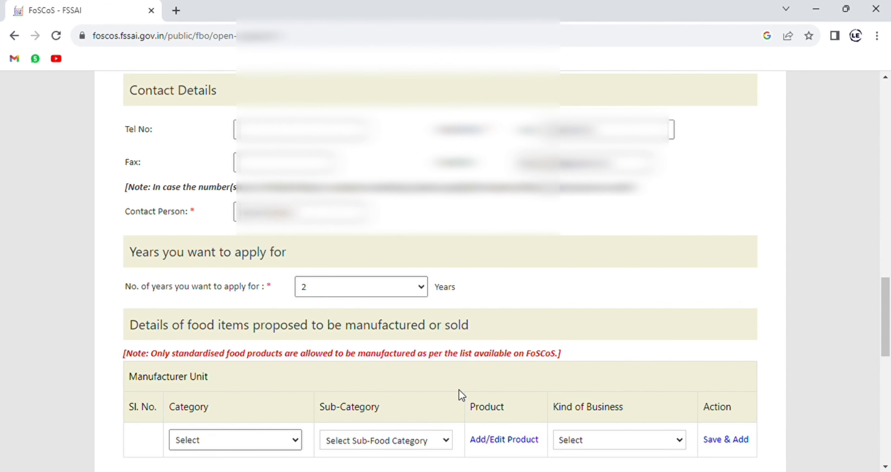
scroll(464, 387, down, 5)
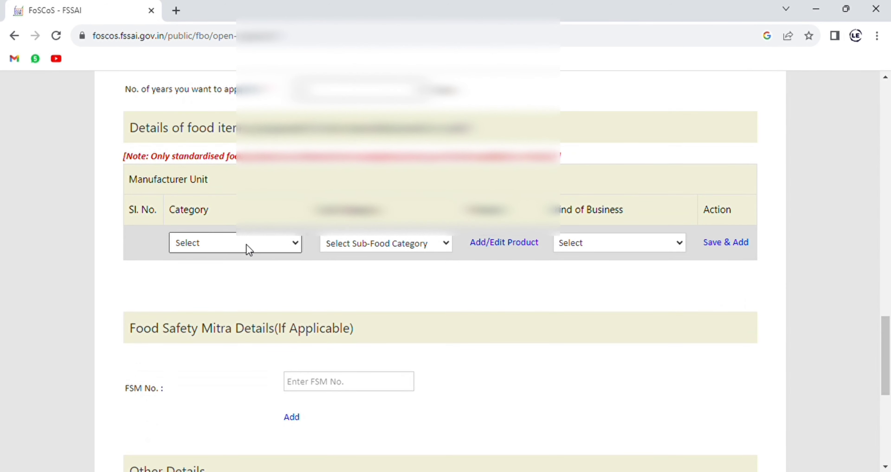
Fill the food item row with category 12, sub-category 12.2 Herbs and spices, and Manufacturer
drag(134, 127, 497, 145)
click(278, 297)
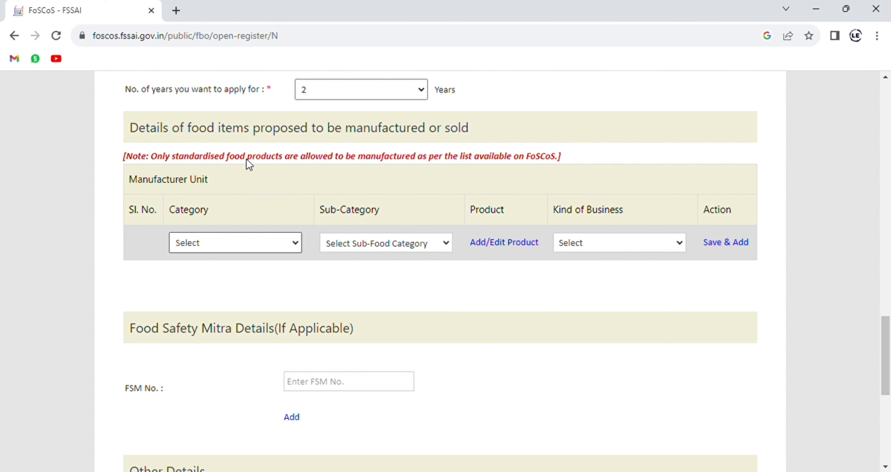
text(12 - Salts, spices, soups, sau)
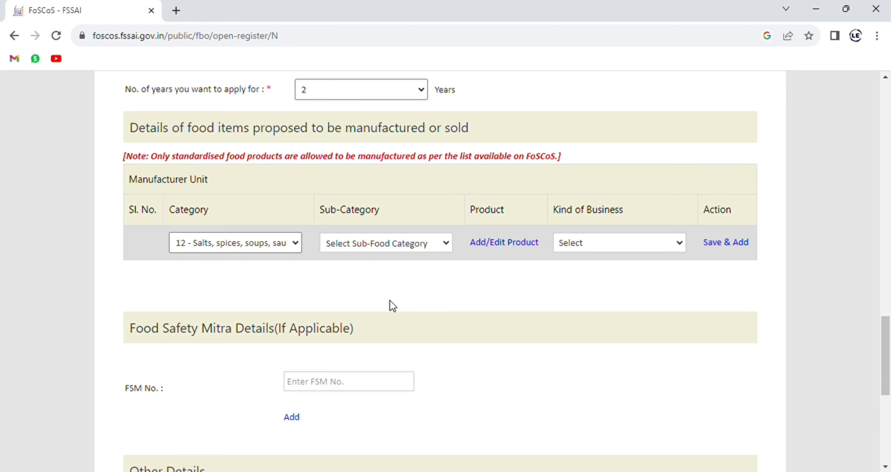
click(444, 299)
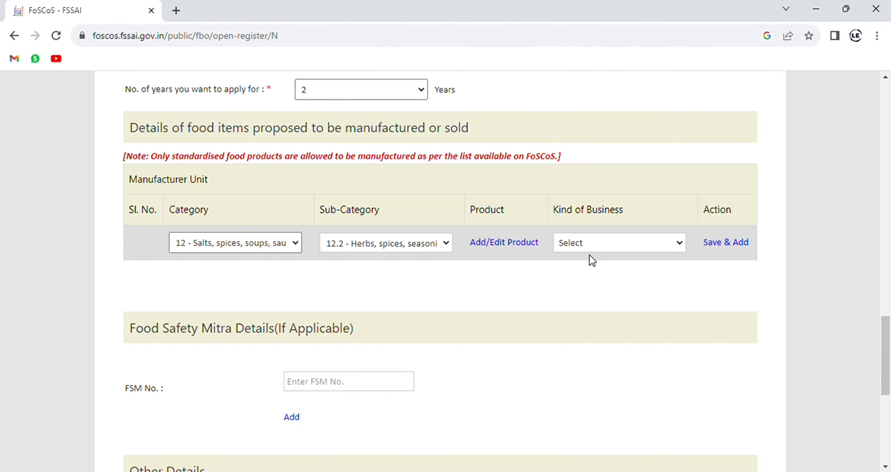
click(581, 274)
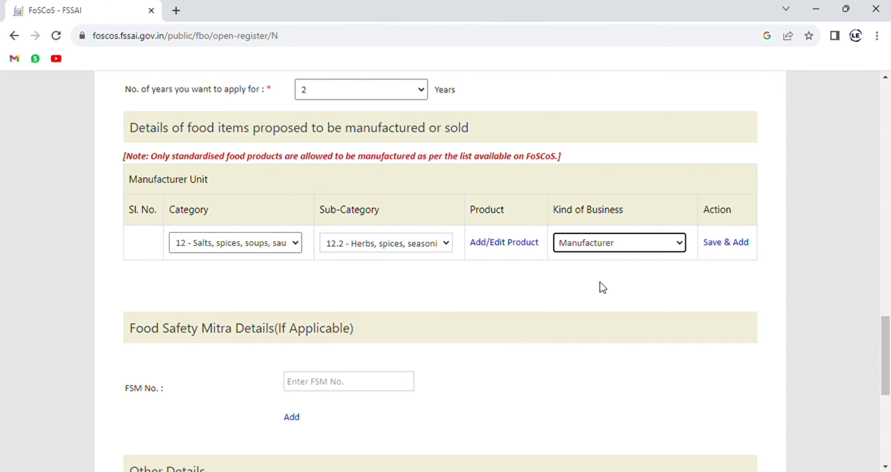
click(733, 249)
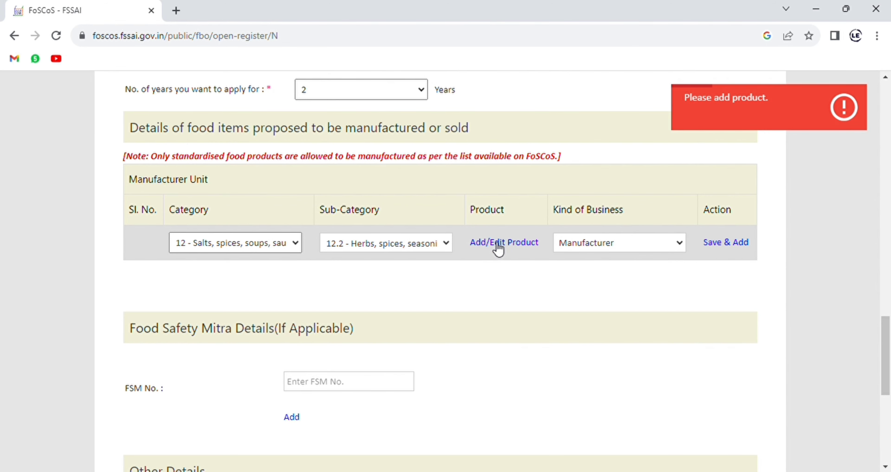
In Add/Edit Product, tick Cardamom, Chillies and Capsicum, Cinnamon, Cassia and Cloves
click(488, 246)
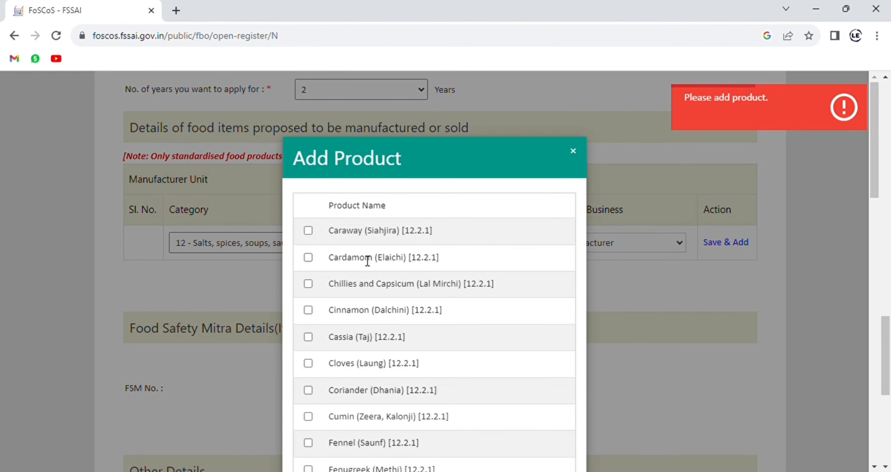
click(308, 257)
click(308, 284)
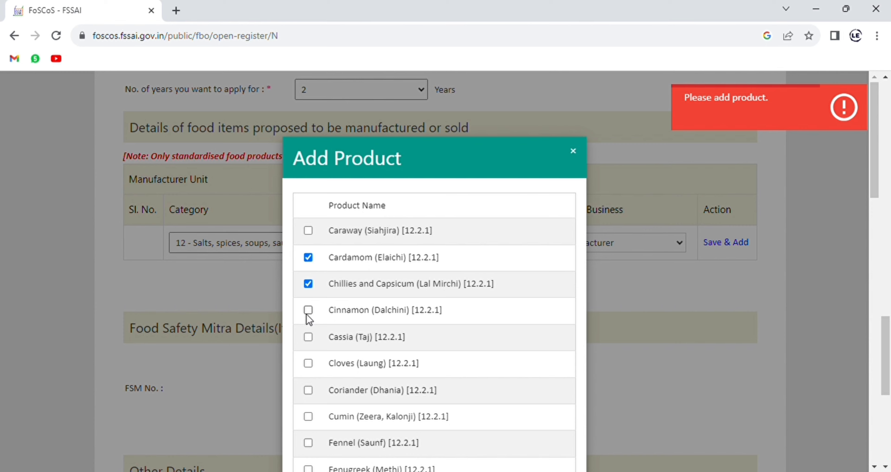
click(308, 310)
click(308, 337)
click(308, 363)
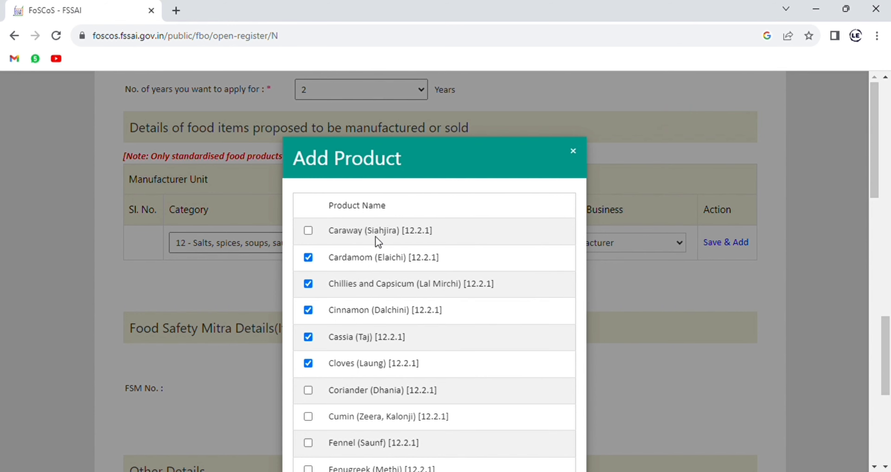
Tick TEJPAT further down the list, submit the products and confirm Manufacturer as kind of business
scroll(385, 242, down, 15)
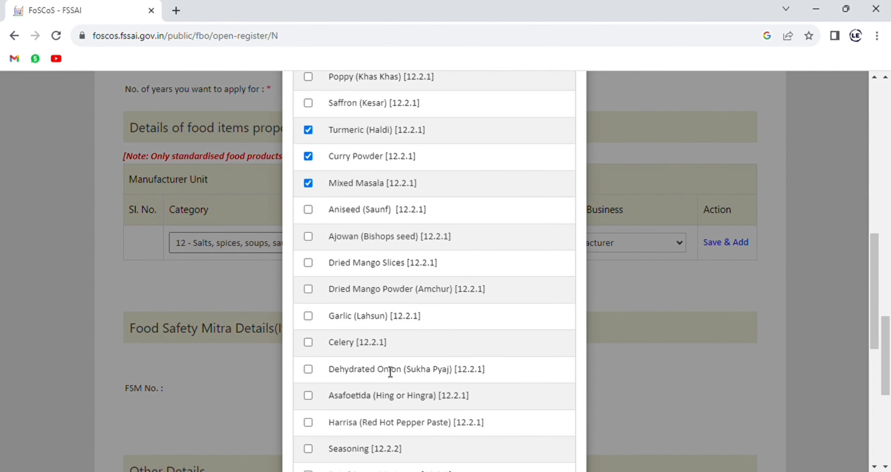
scroll(413, 381, down, 2)
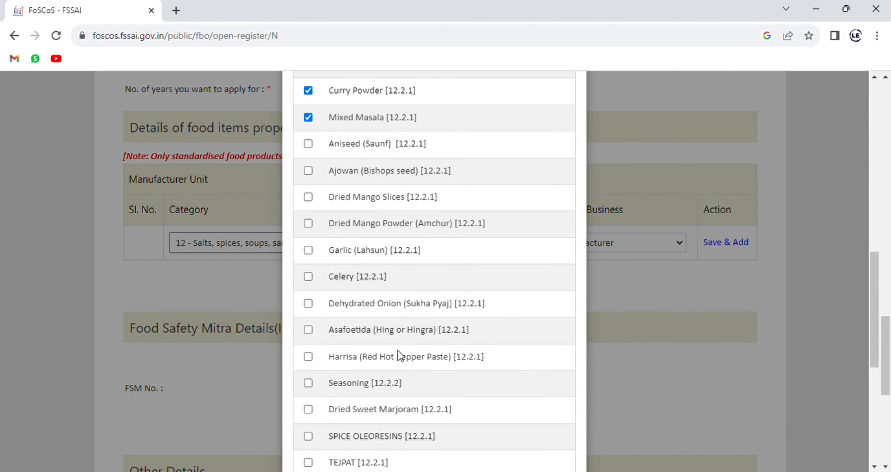
scroll(406, 391, down, 2)
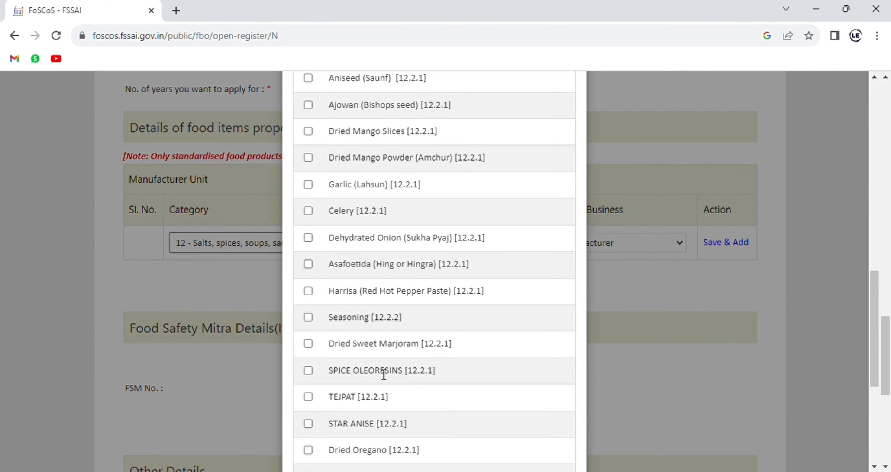
scroll(383, 375, down, 2)
scroll(382, 382, down, 2)
click(308, 265)
scroll(415, 387, down, 5)
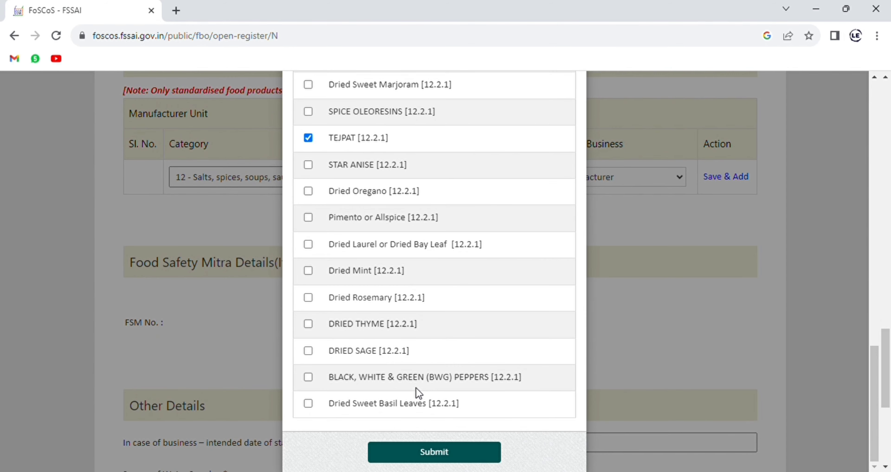
click(426, 454)
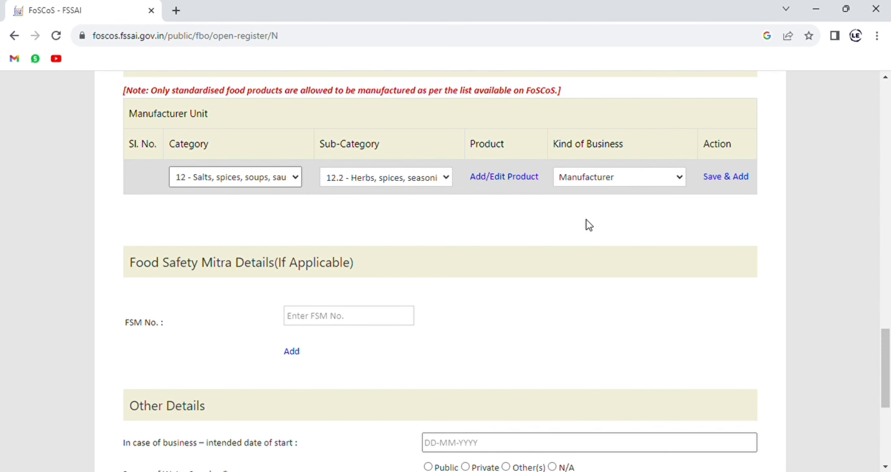
click(571, 178)
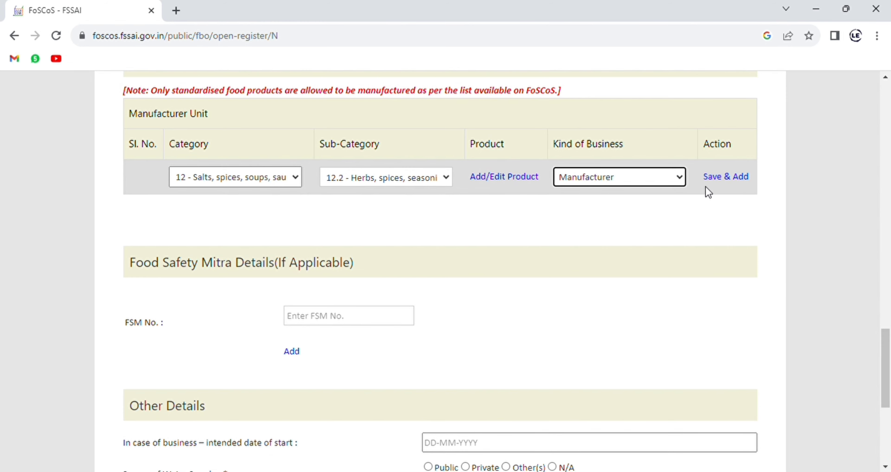
Save & Add the spice products so the table lists row 15, TEJPAT [12.2.1], as Manufacturer
click(732, 179)
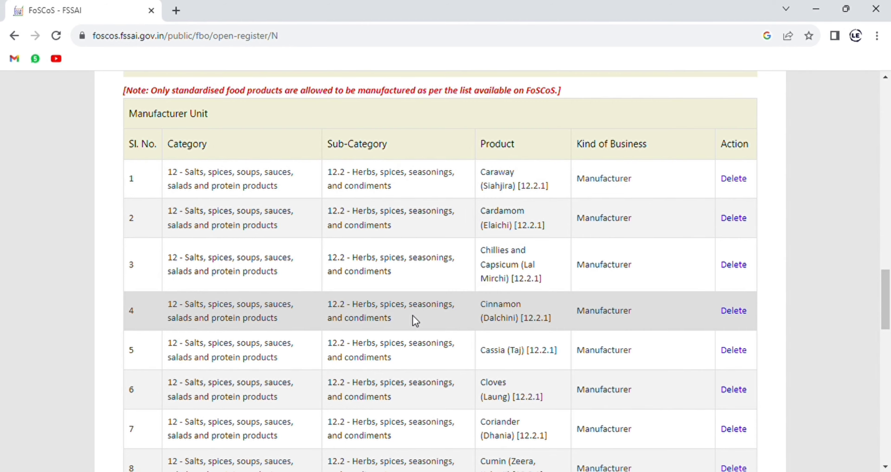
scroll(273, 292, down, 2)
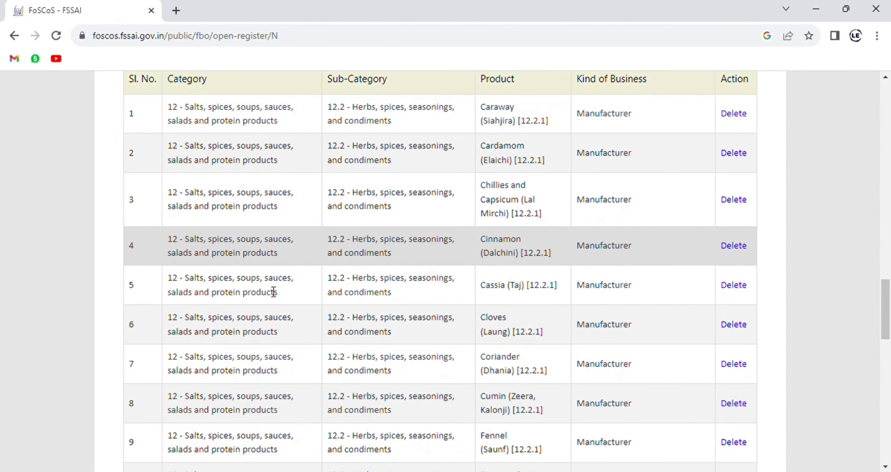
scroll(273, 291, down, 11)
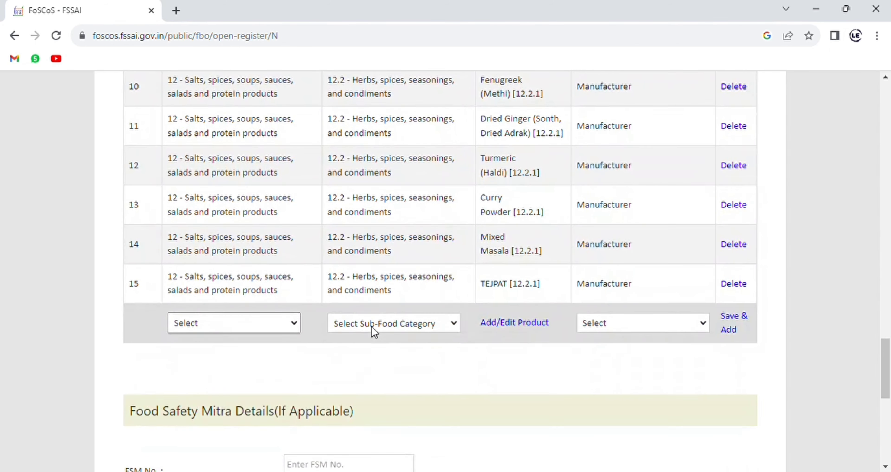
scroll(372, 326, down, 2)
scroll(448, 310, down, 3)
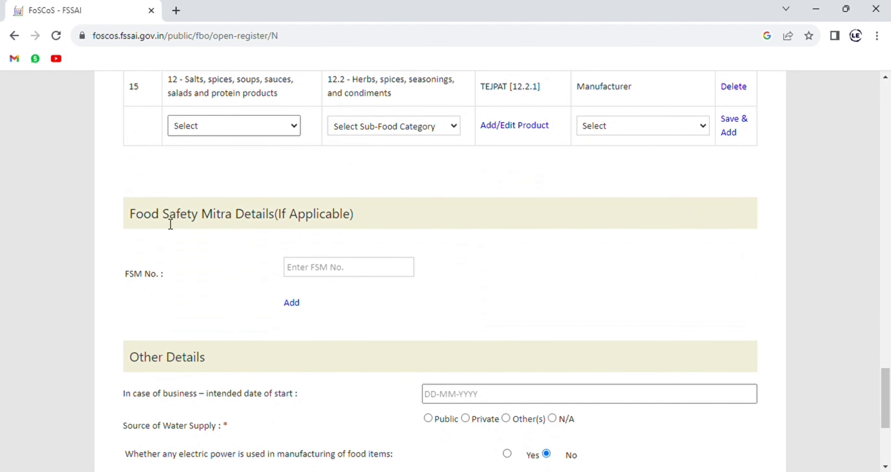
scroll(384, 306, down, 2)
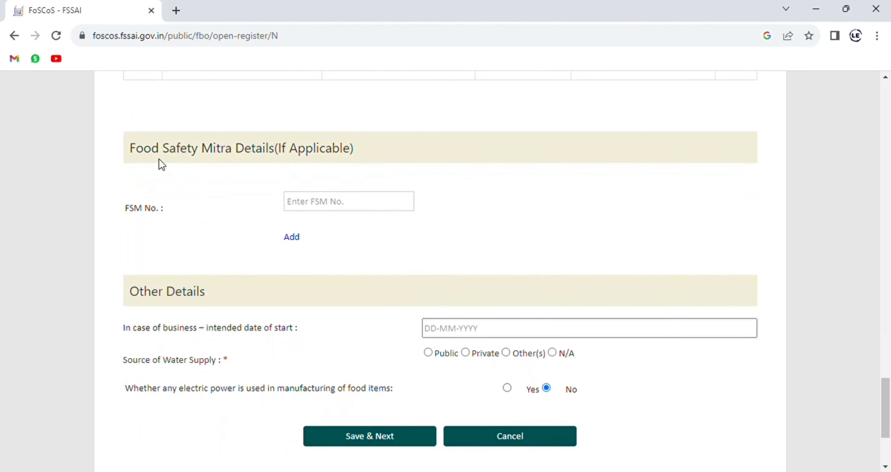
drag(136, 152, 427, 165)
click(423, 165)
scroll(286, 297, down, 2)
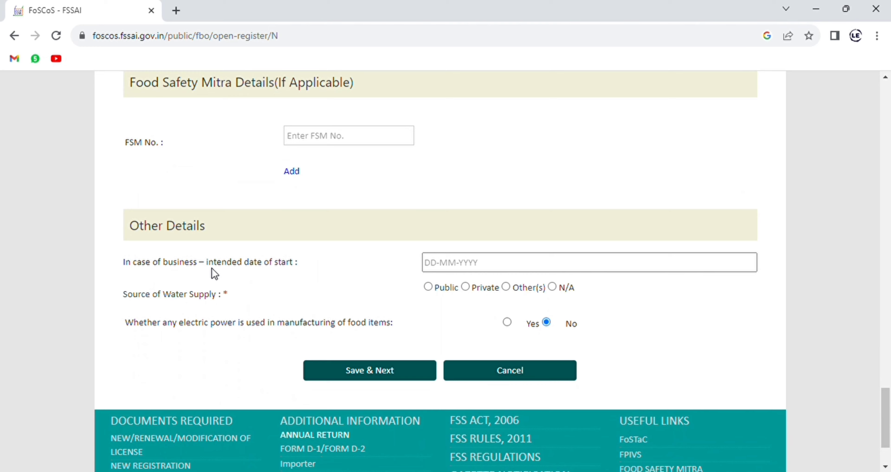
Set the business start date to 28-08-2023 in the calendar
click(454, 269)
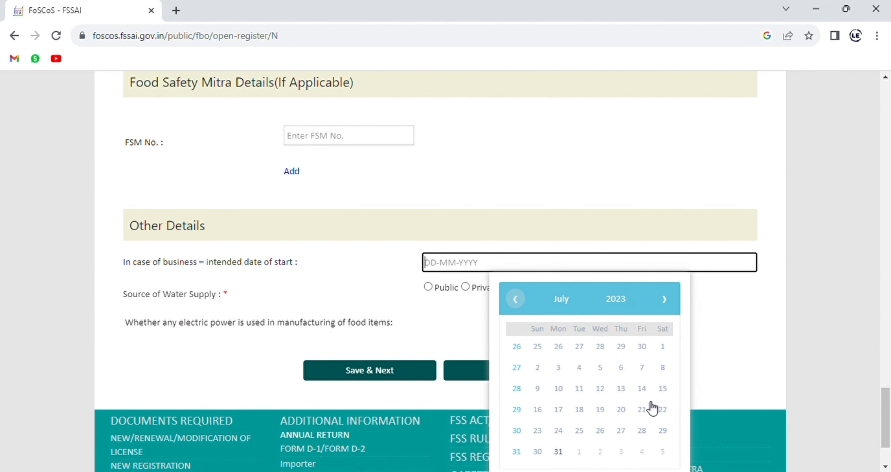
click(662, 393)
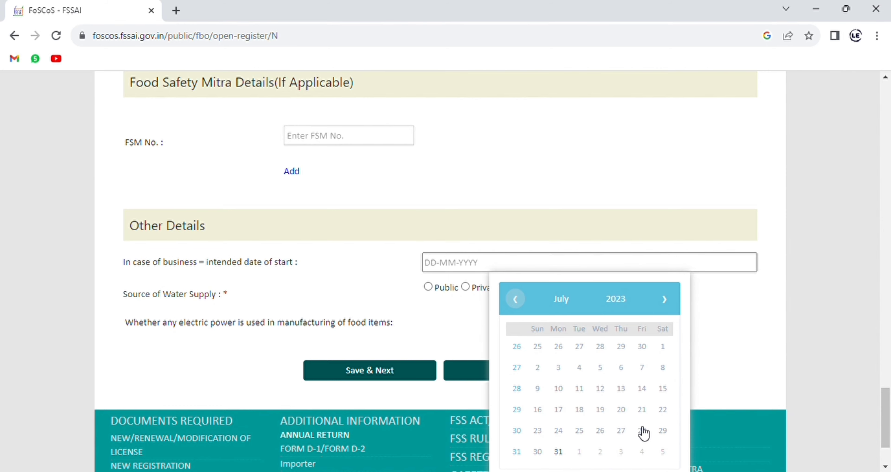
click(665, 300)
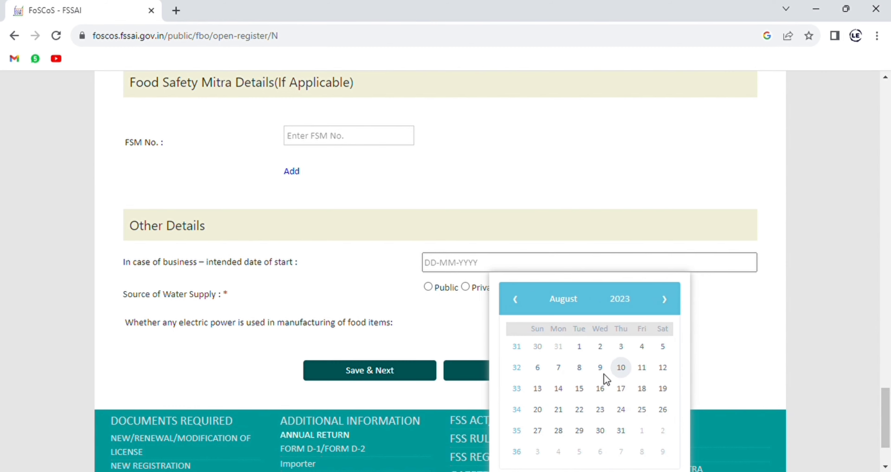
click(558, 368)
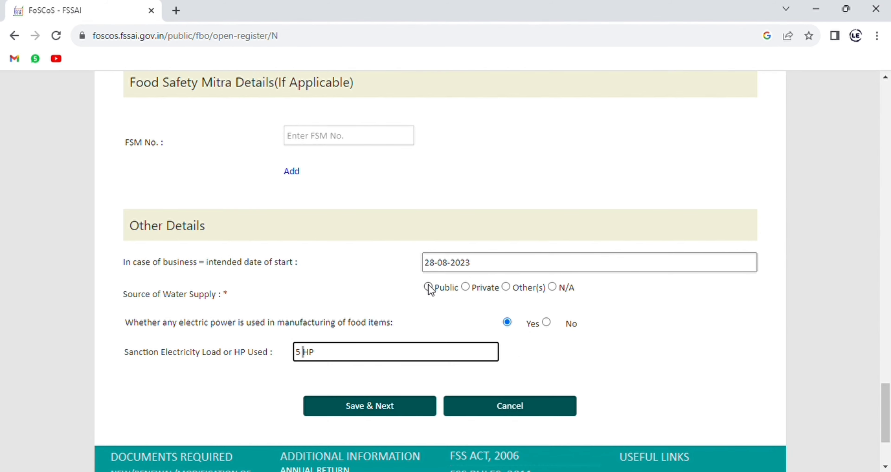
Choose Private water supply with 5 HP electric power and save the Other Details
click(467, 287)
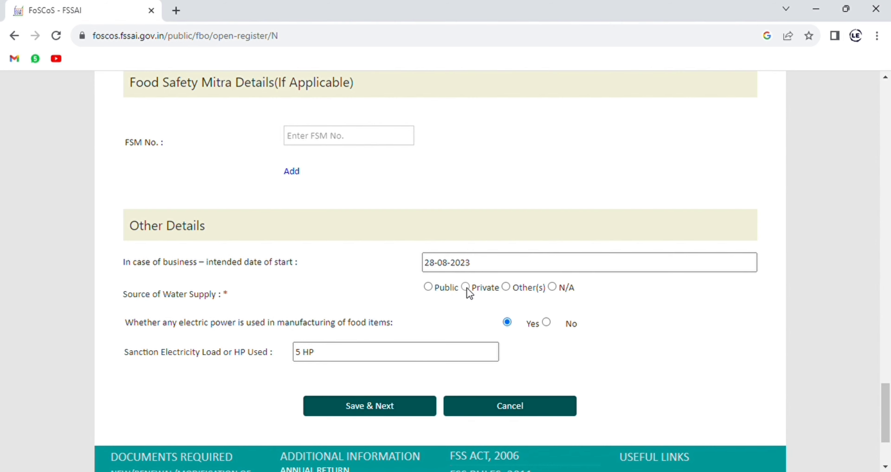
click(338, 355)
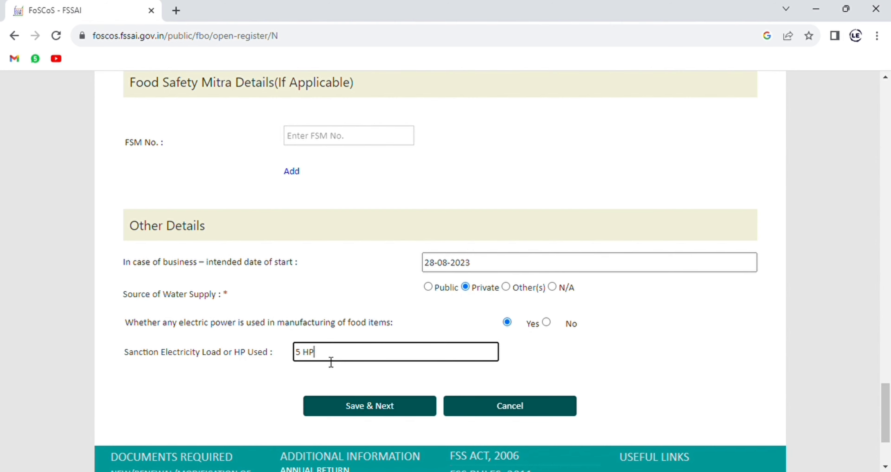
click(373, 407)
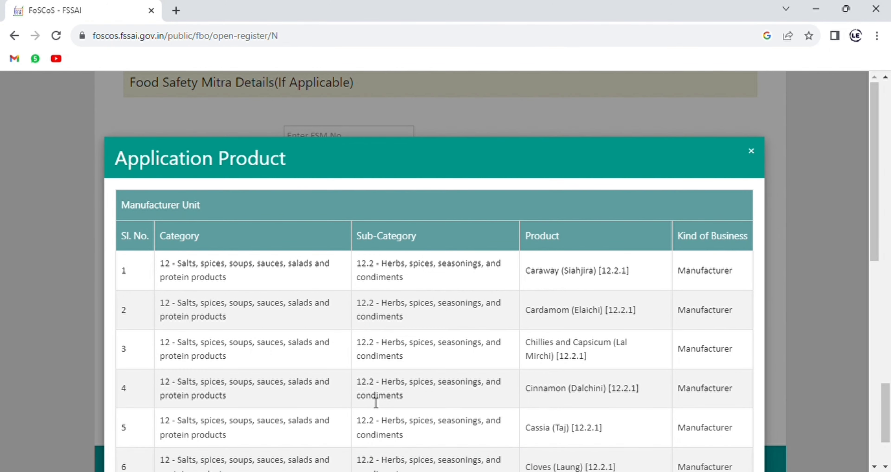
Proceed past the Manufacturer Unit spice product table to the Sign Up Details form
scroll(736, 324, down, 10)
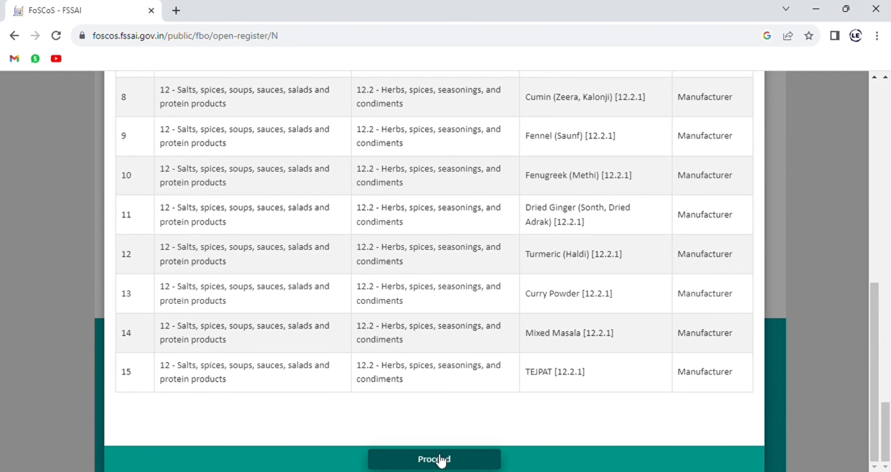
click(437, 462)
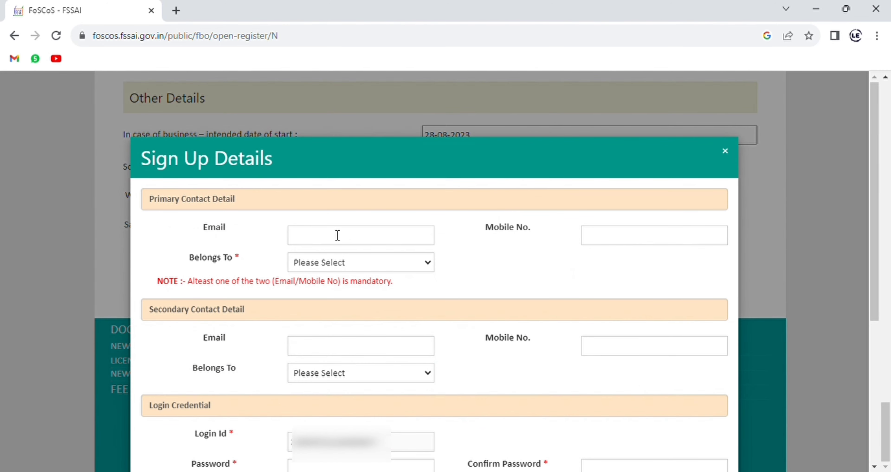
Enter the primary contact's e-mail address and mobile number on the sign-up form
click(318, 242)
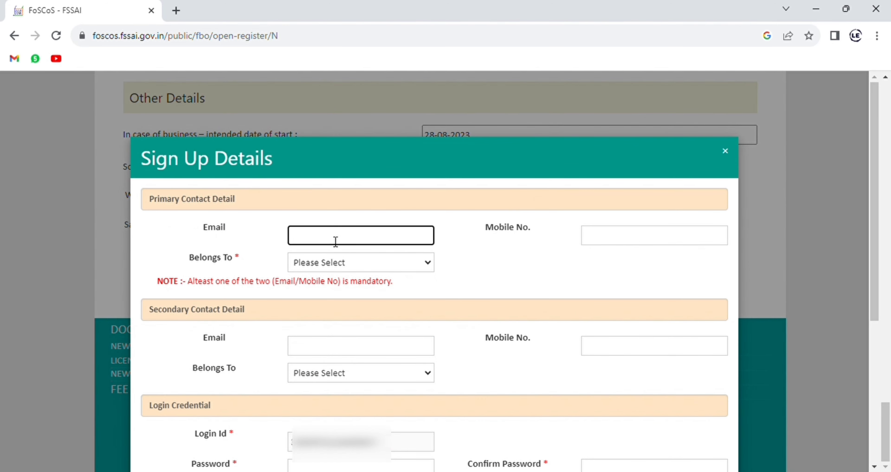
text(decg)
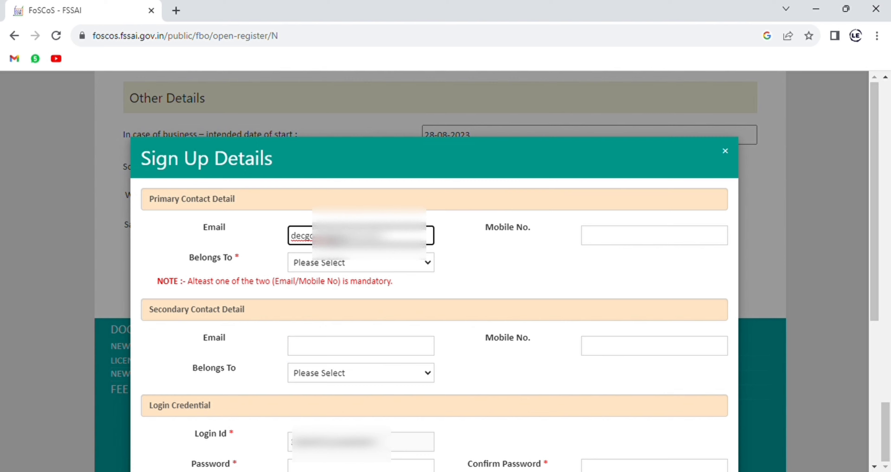
click(604, 238)
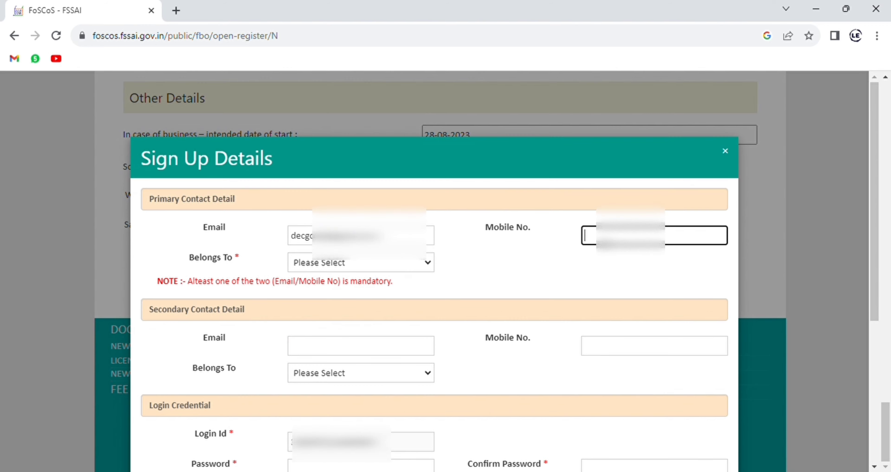
text(735)
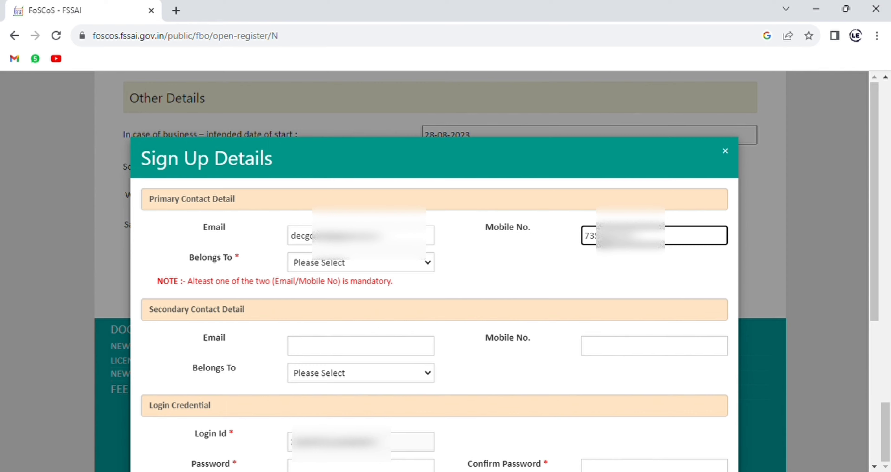
click(411, 263)
click(346, 262)
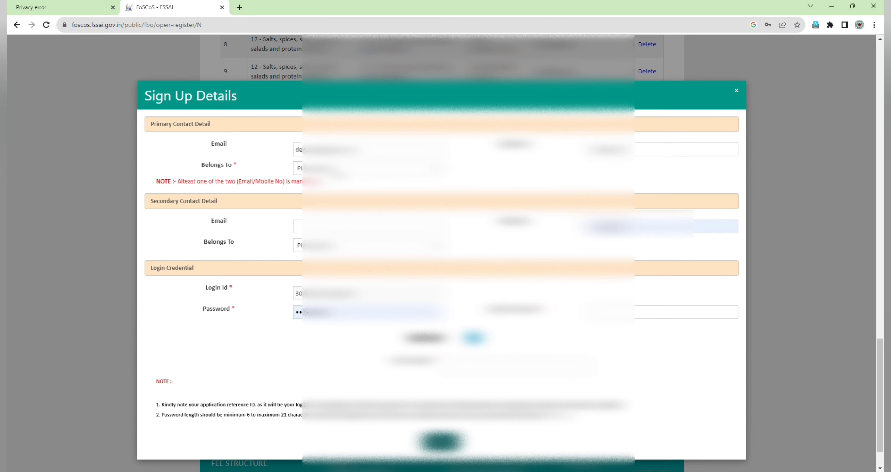
Set the primary contact as Self and replace the login password, then confirm it
click(323, 187)
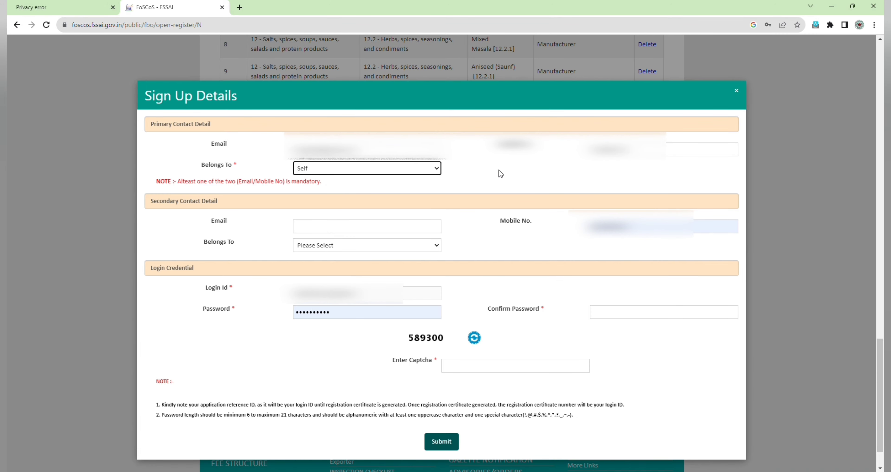
click(479, 182)
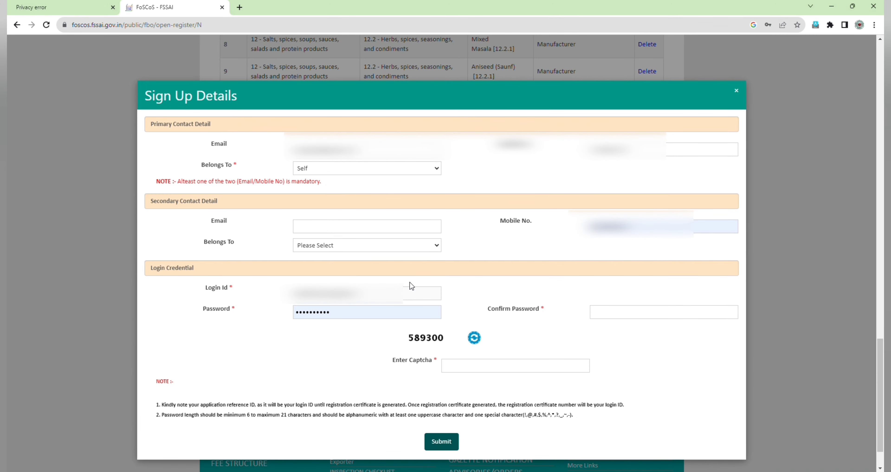
double_click(342, 312)
key(BackSpace)
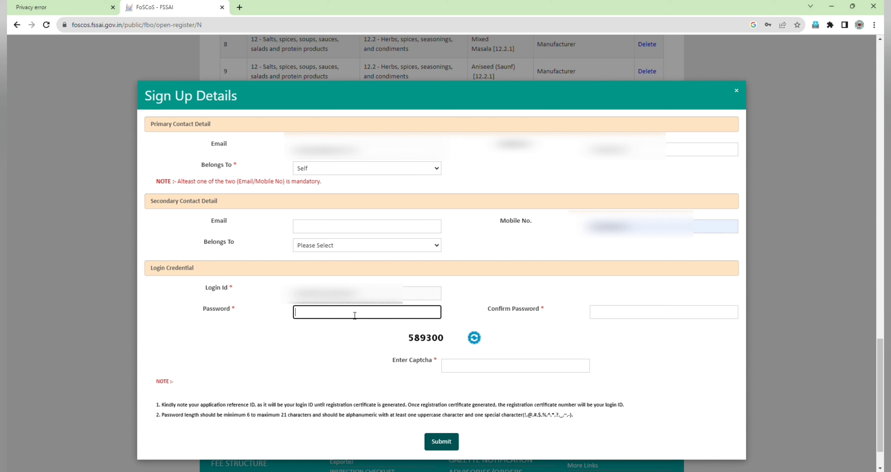
text(••••••••••)
click(634, 312)
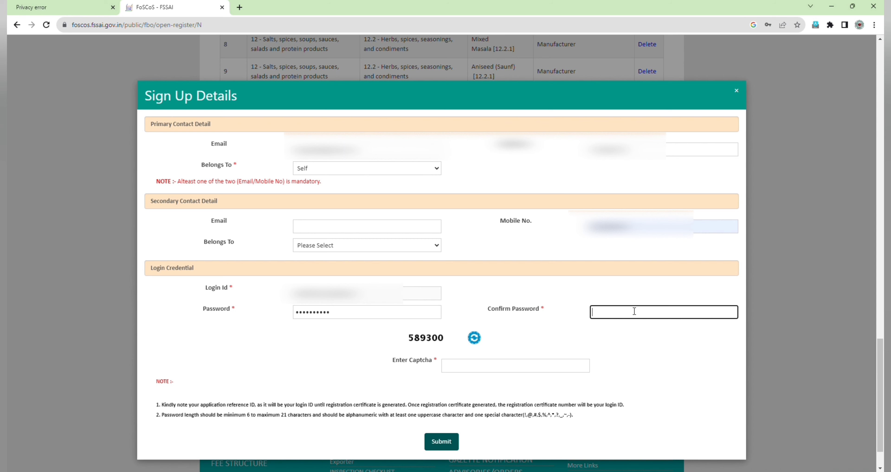
text(••••••••••)
Fill in the captcha shown on the form and submit the sign-up details
click(491, 360)
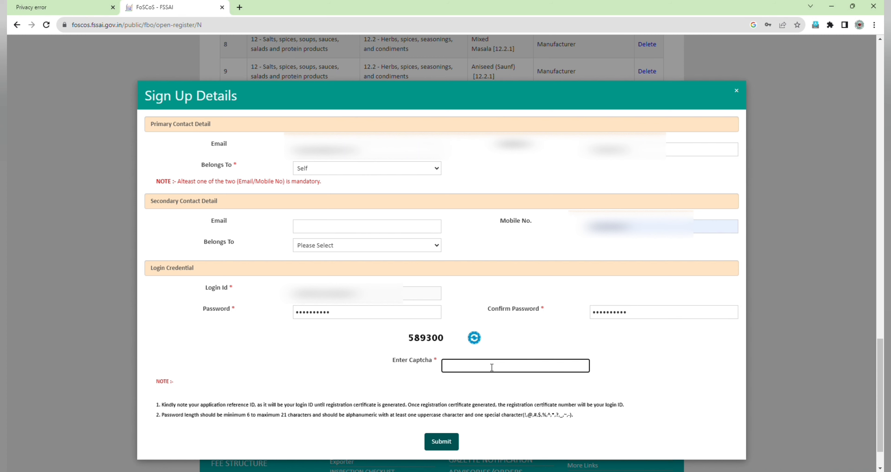
click(377, 381)
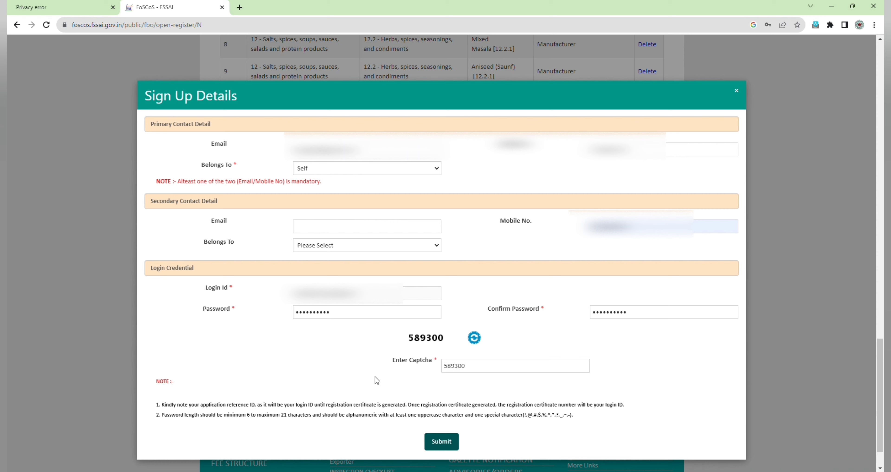
click(450, 444)
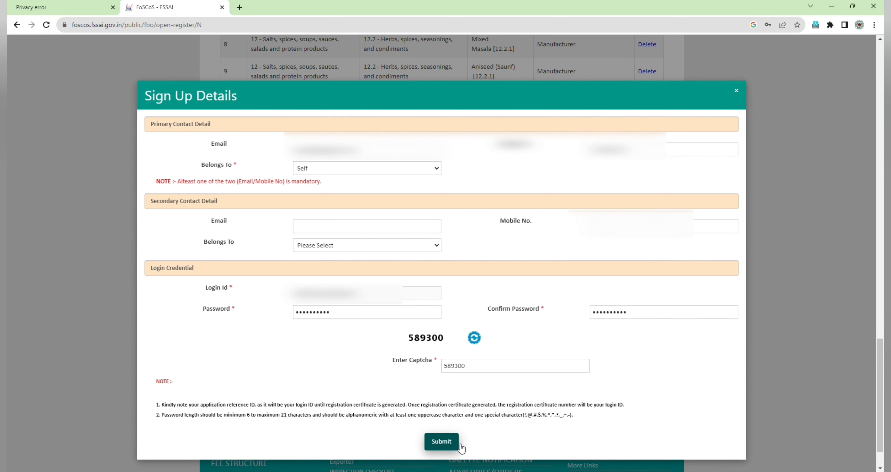
click(447, 445)
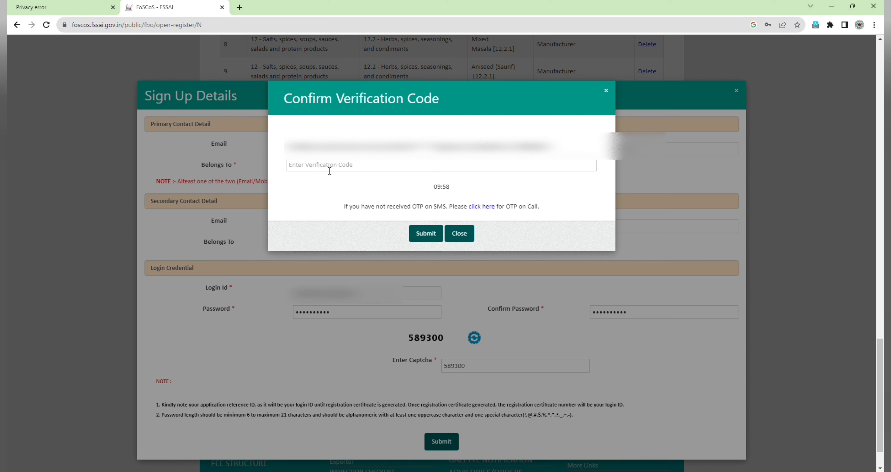
Enter the OTP received by SMS and submit it to confirm the sign-up
click(329, 165)
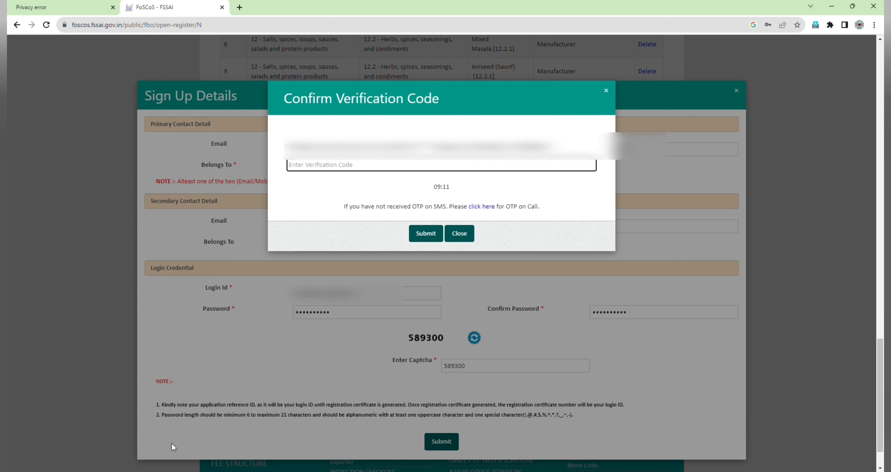
click(427, 235)
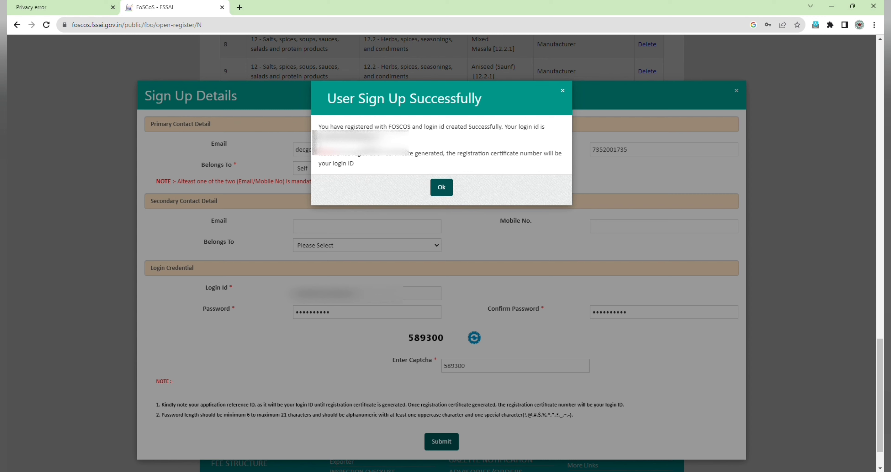
Copy the new login ID from the success message and continue to document upload
drag(315, 137, 385, 138)
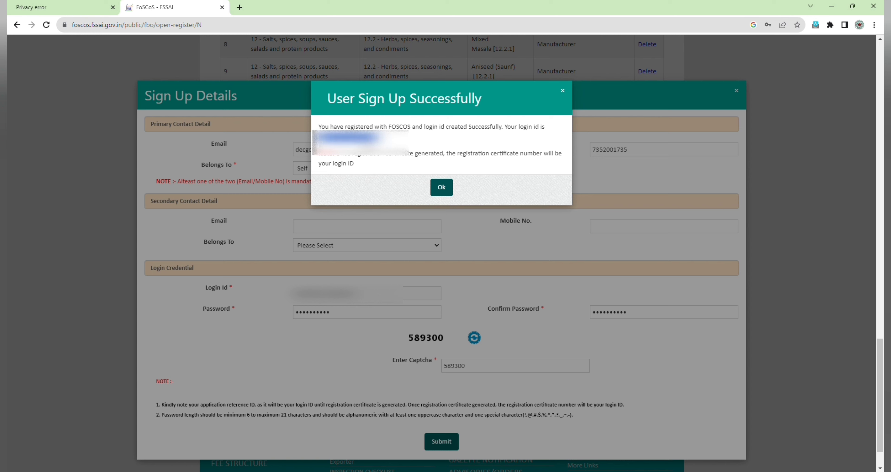
click(439, 187)
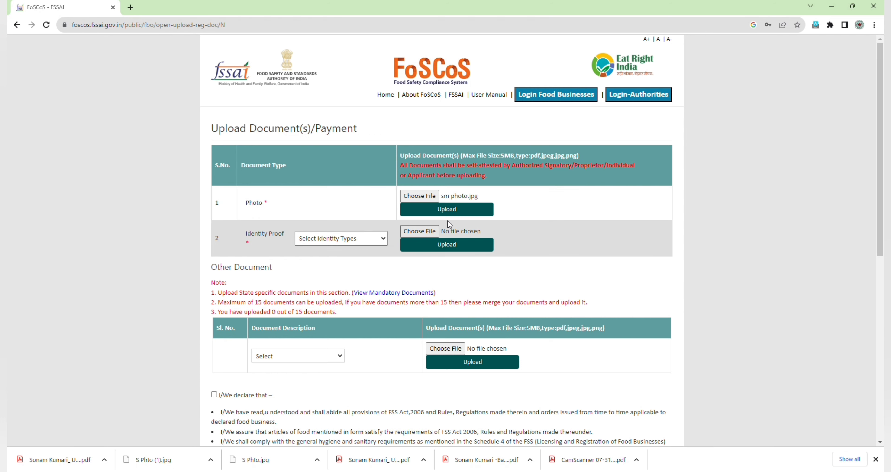
Upload sm photo.jpg and Aadhar.pdf as Aadhar Card proof, then select Proof of Premises
click(448, 210)
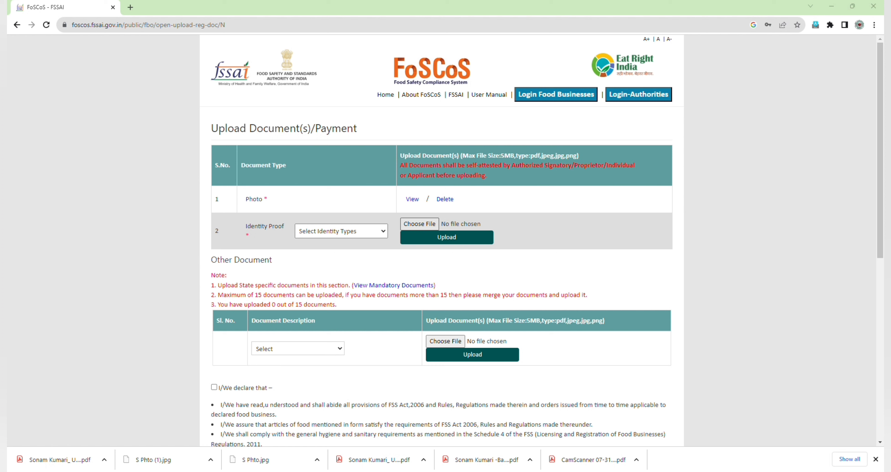
key(Return)
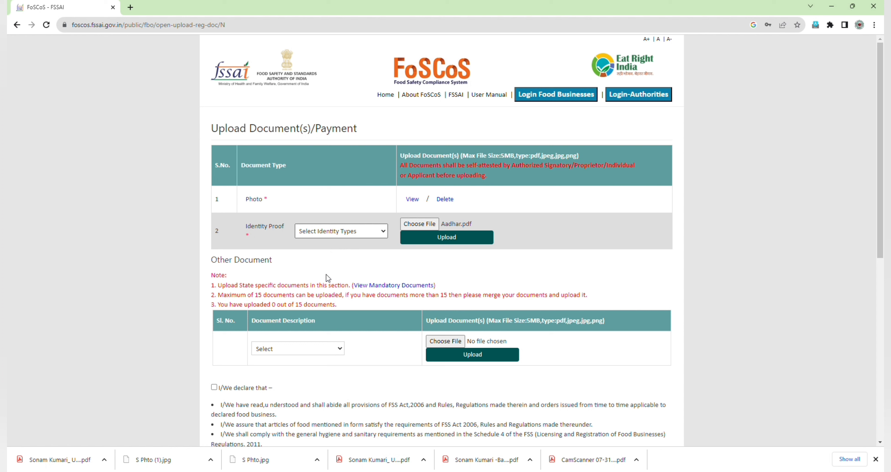
click(346, 231)
click(353, 248)
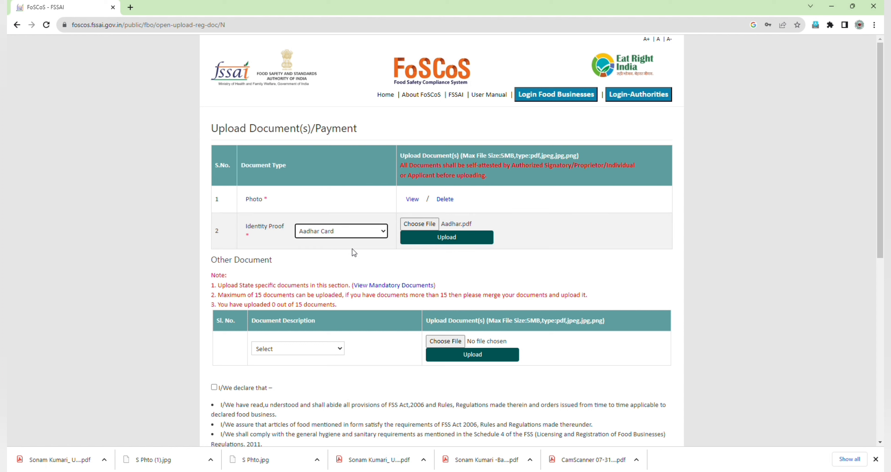
click(448, 237)
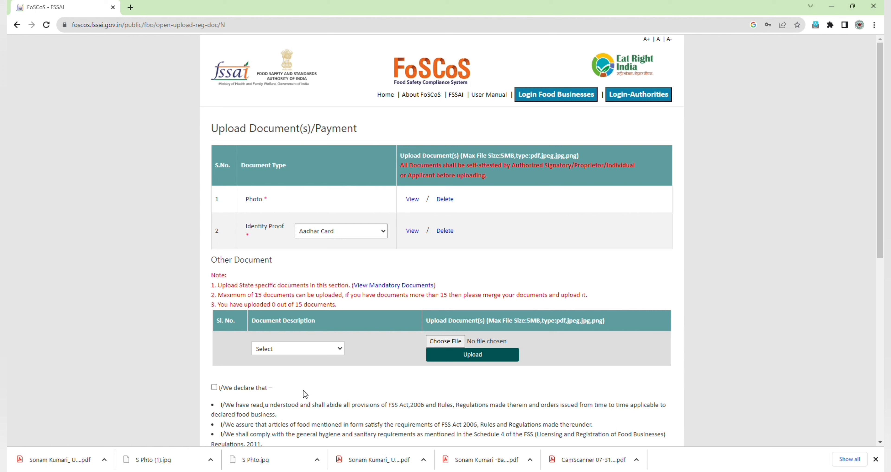
click(291, 349)
click(291, 370)
Upload the premises certificate PDF as 'Any Other Document' described 'Udhyam Registration'
click(445, 340)
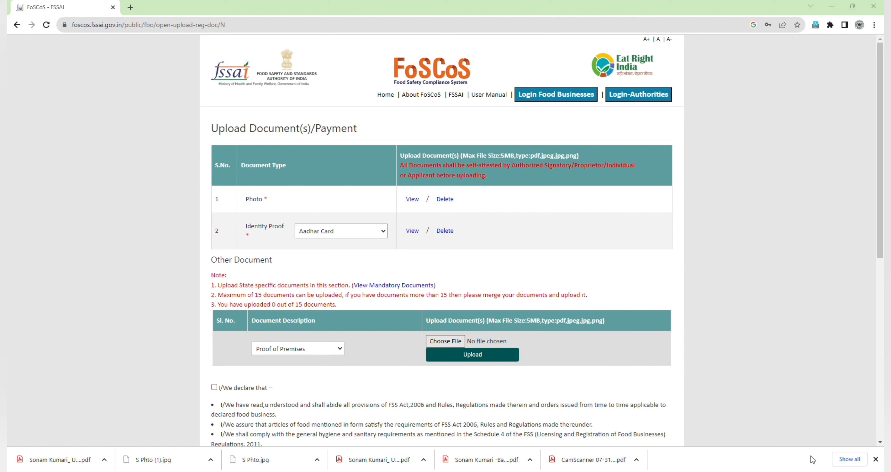
double_click(373, 296)
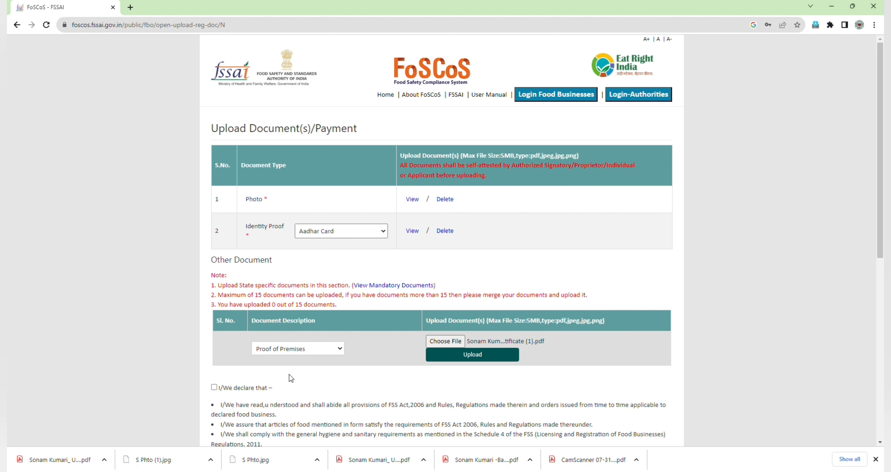
click(305, 389)
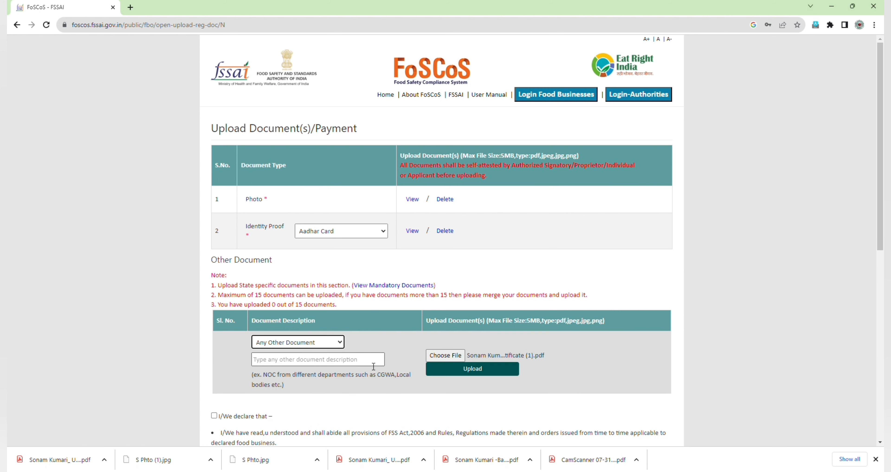
click(340, 362)
text(Udhyam)
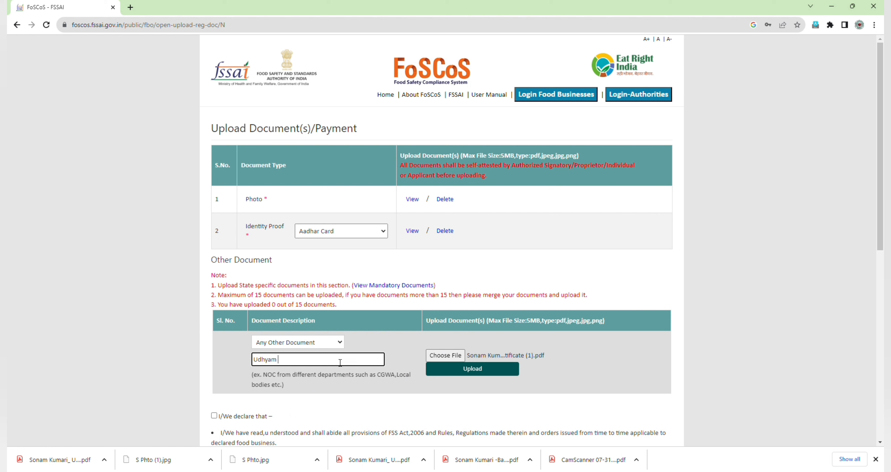
text( Registration)
click(412, 359)
click(456, 367)
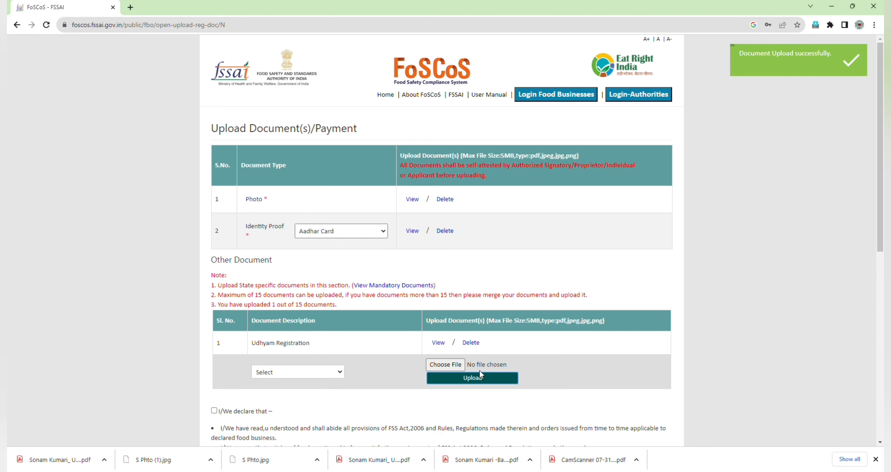
Accept the declaration, choose Online Payment through RazorPay, and preview the Form A application
scroll(240, 414, down, 1)
scroll(240, 413, down, 6)
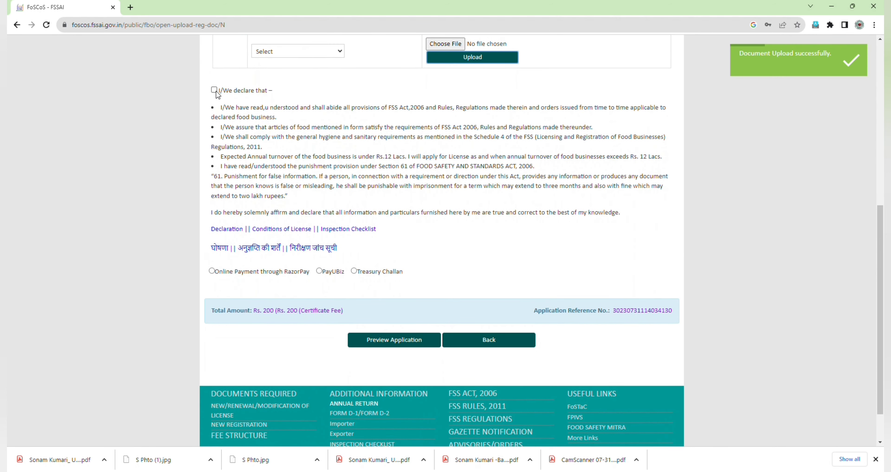
click(214, 89)
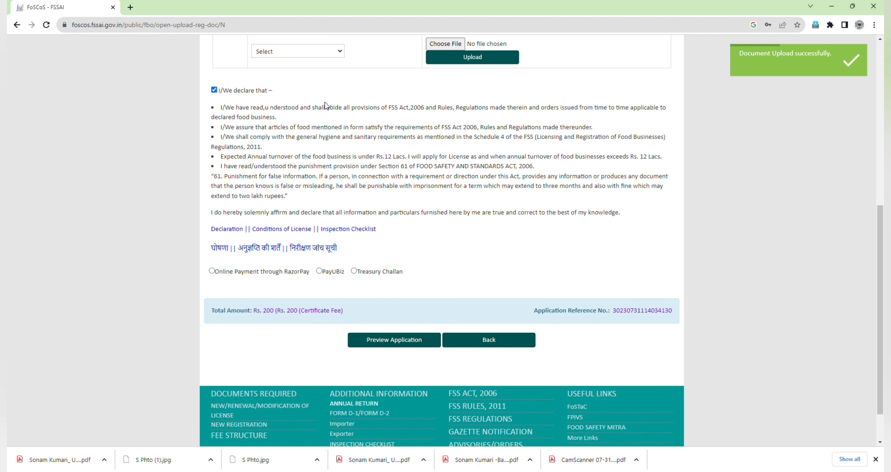
scroll(327, 104, up, 1)
scroll(344, 121, down, 1)
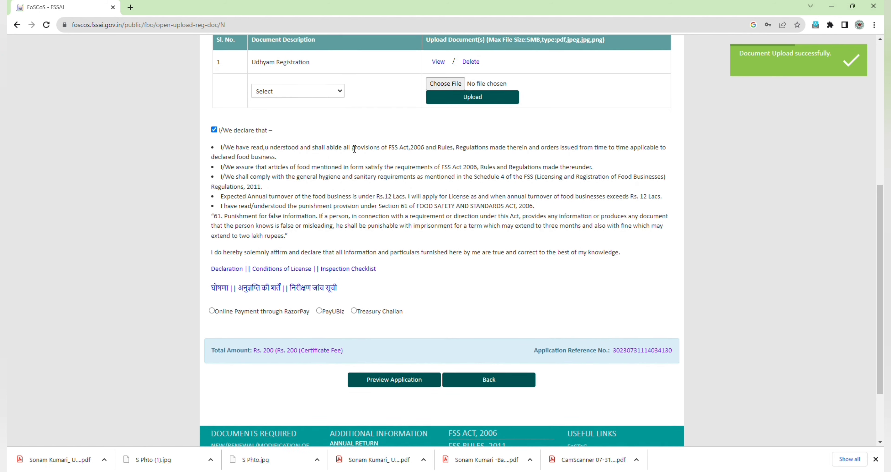
click(213, 270)
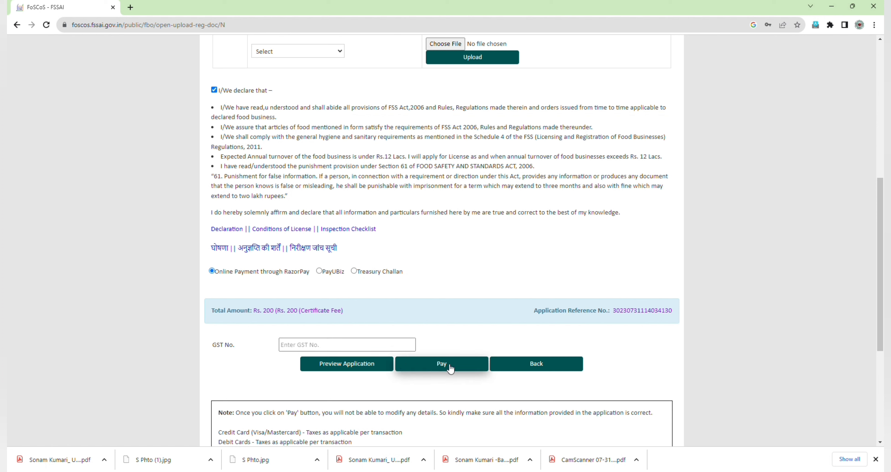
click(357, 368)
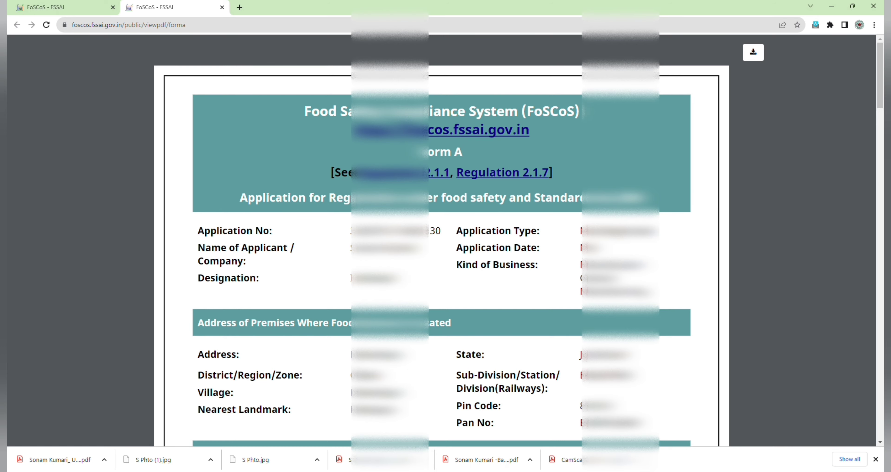
scroll(445, 243, down, 5)
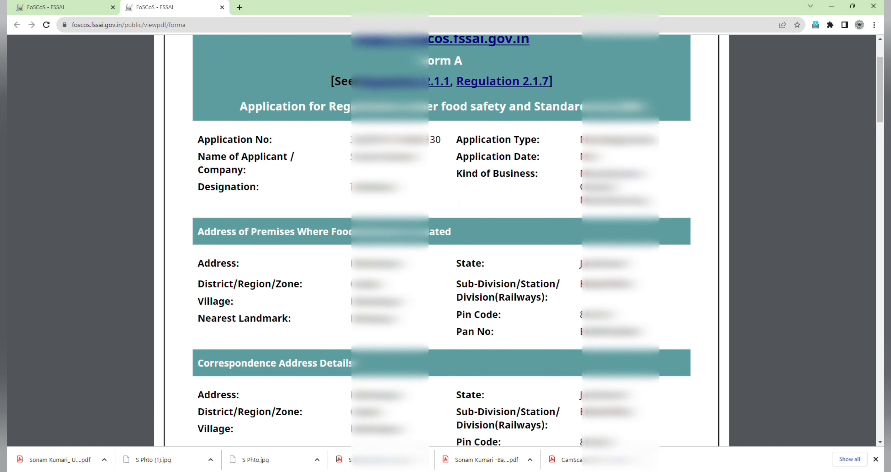
scroll(442, 238, down, 5)
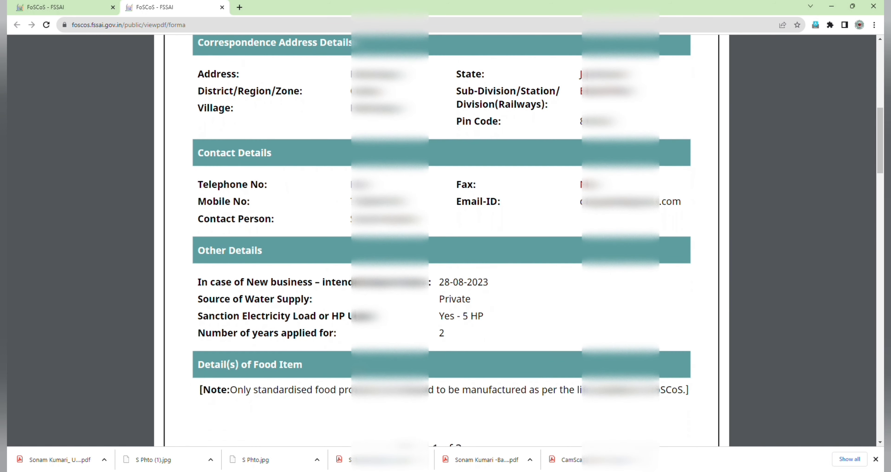
scroll(446, 242, down, 6)
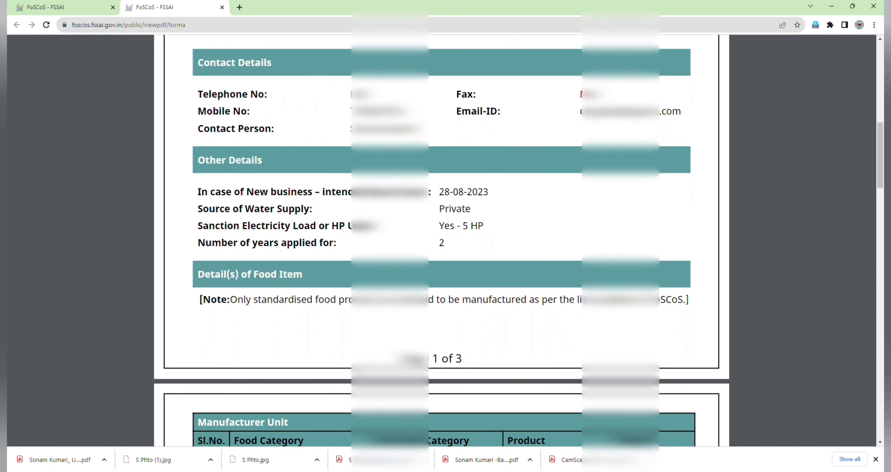
scroll(446, 242, down, 3)
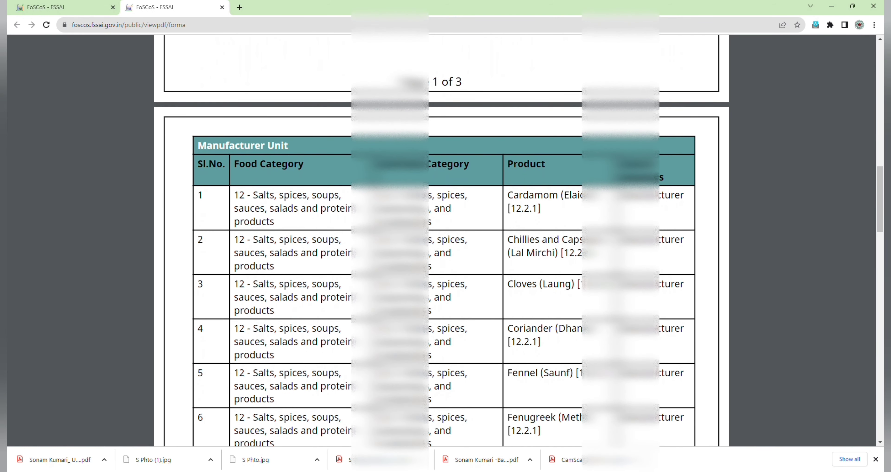
scroll(352, 366, down, 6)
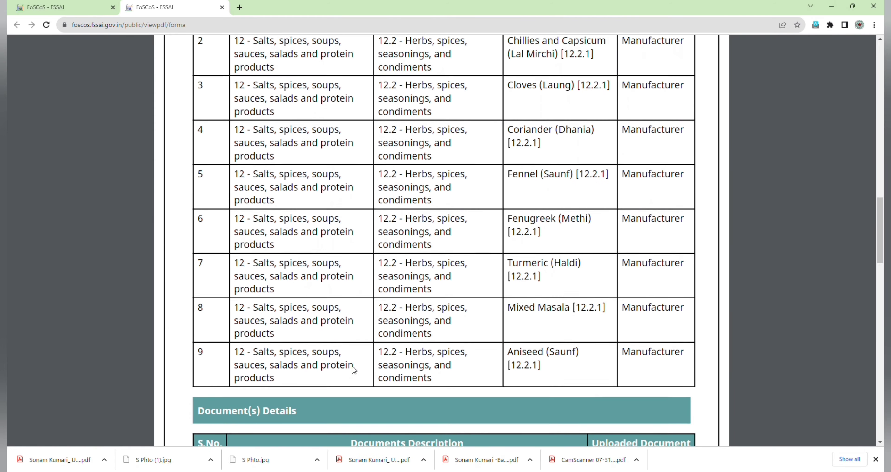
scroll(353, 366, down, 6)
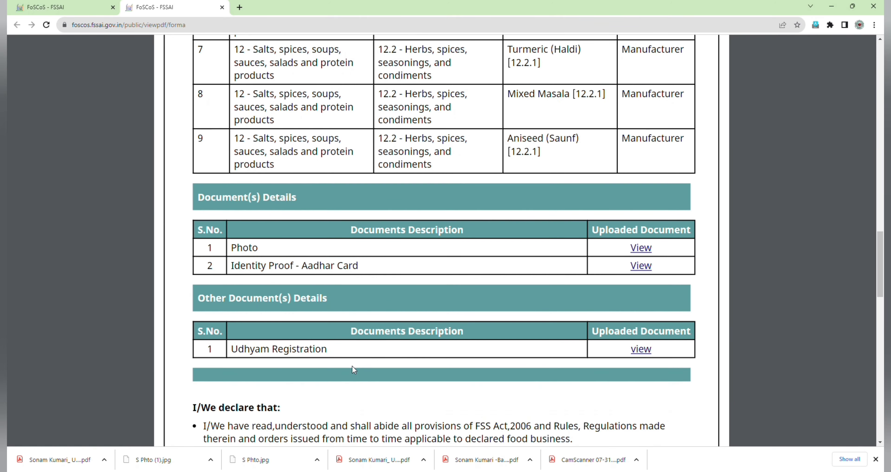
scroll(352, 366, down, 12)
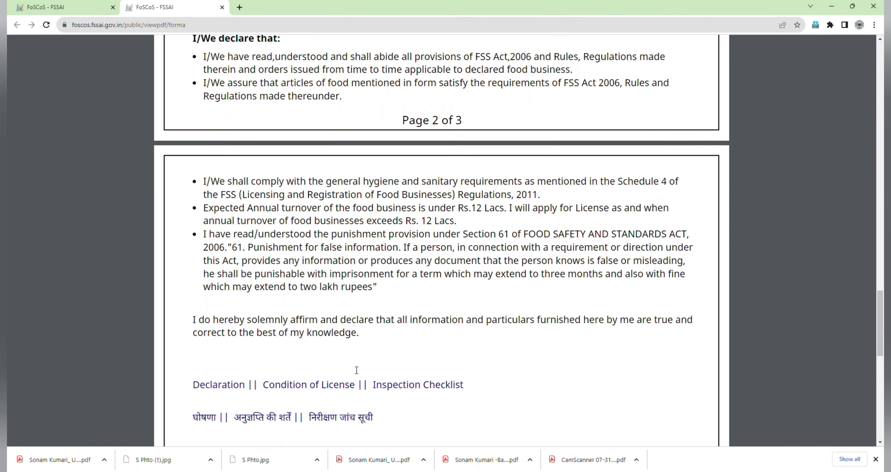
scroll(352, 366, down, 8)
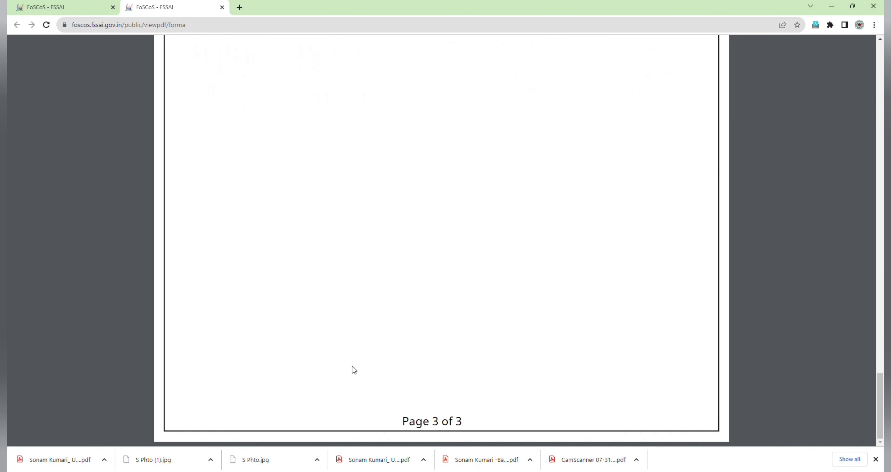
click(223, 7)
E-sign the application with the OTP sent to the registered mobile before paying
click(443, 365)
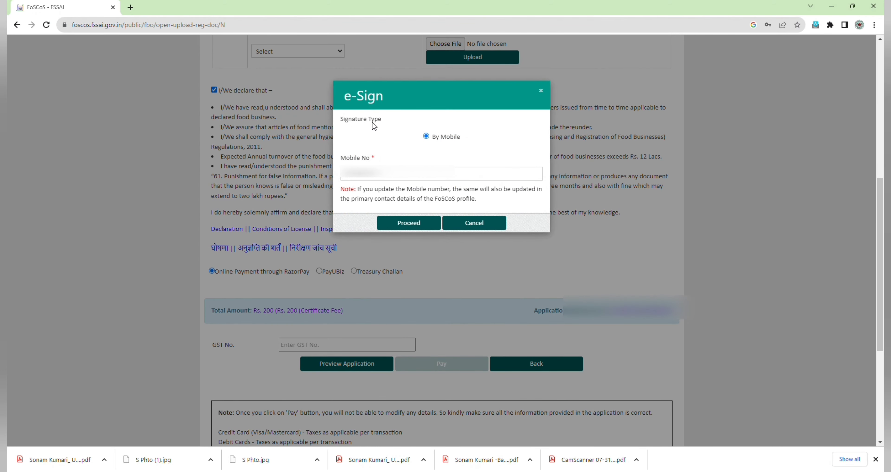
click(415, 224)
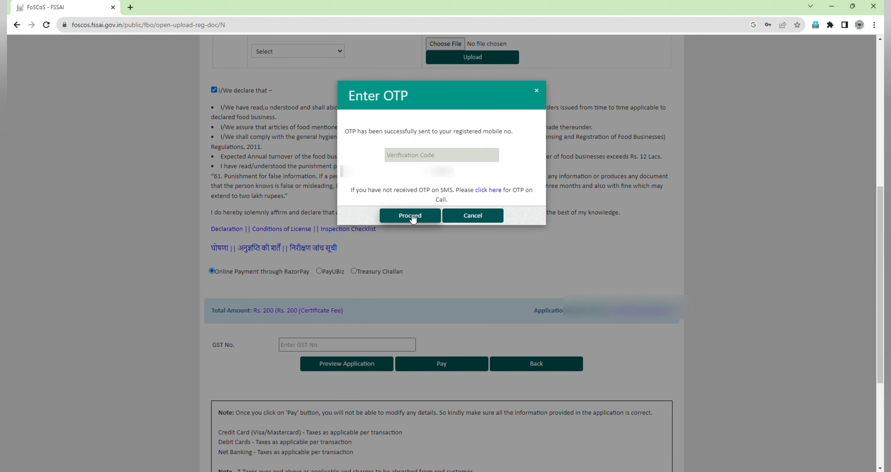
click(411, 217)
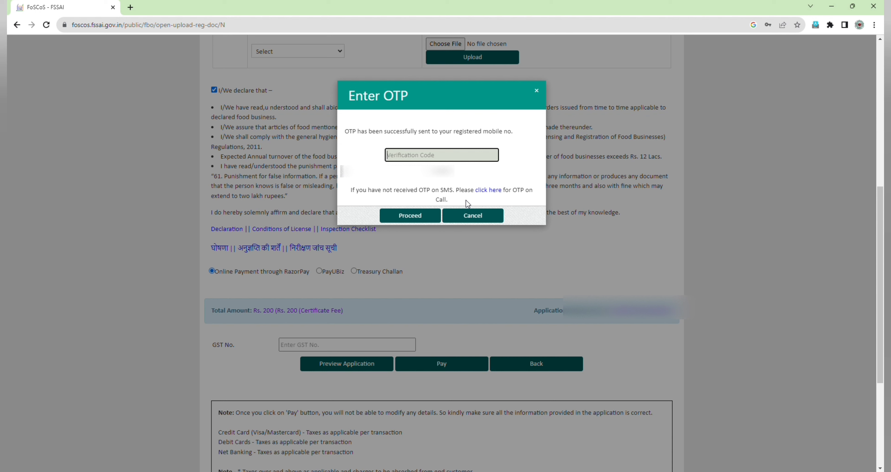
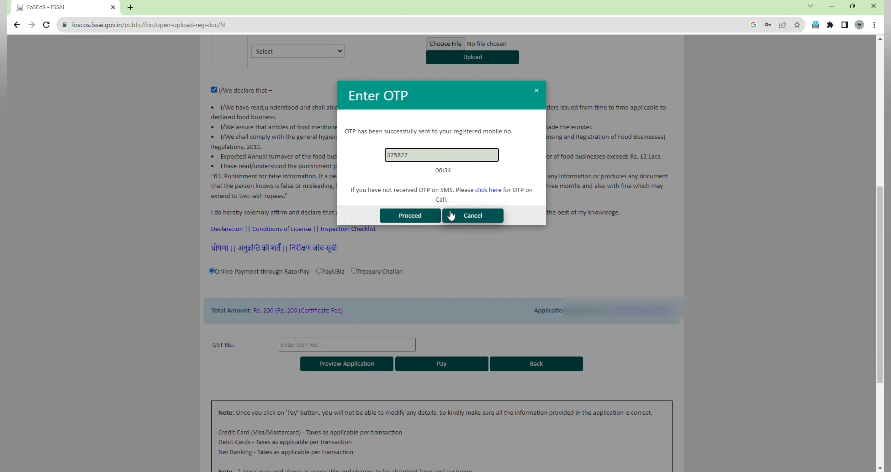
click(410, 216)
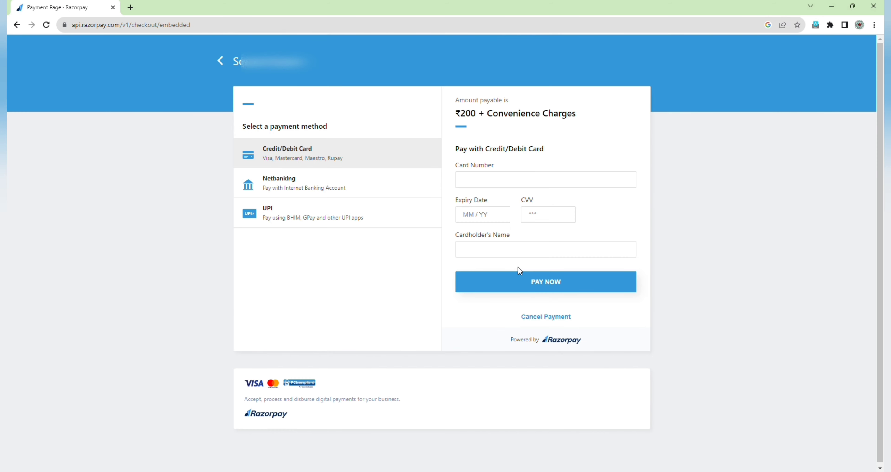
Pay the ₹200 fee by UPI with the pasted payer VPA and confirm the fees breakup
click(271, 211)
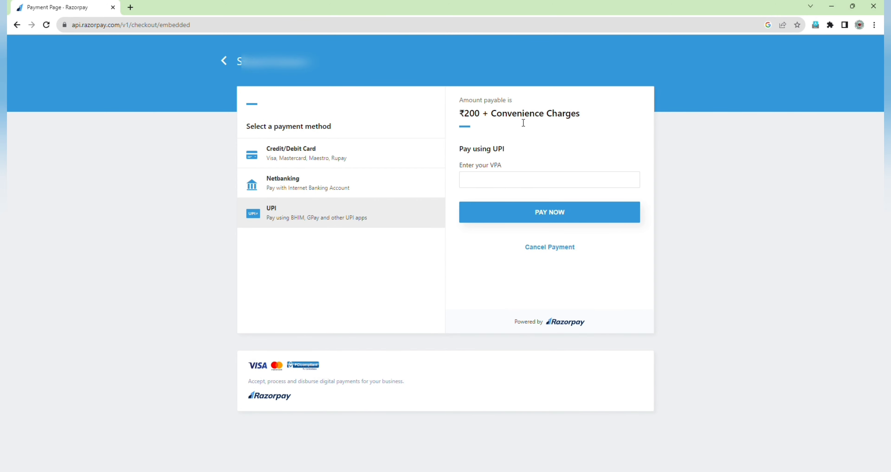
click(499, 182)
key(ctrl+v)
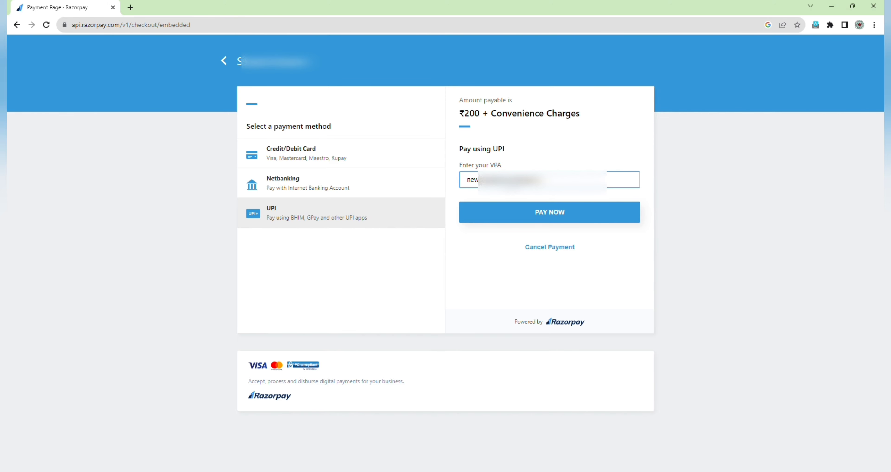
click(544, 210)
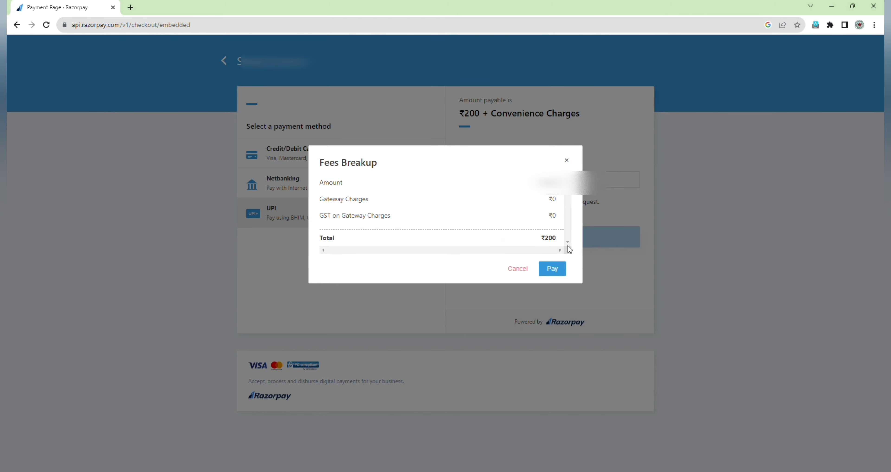
click(553, 269)
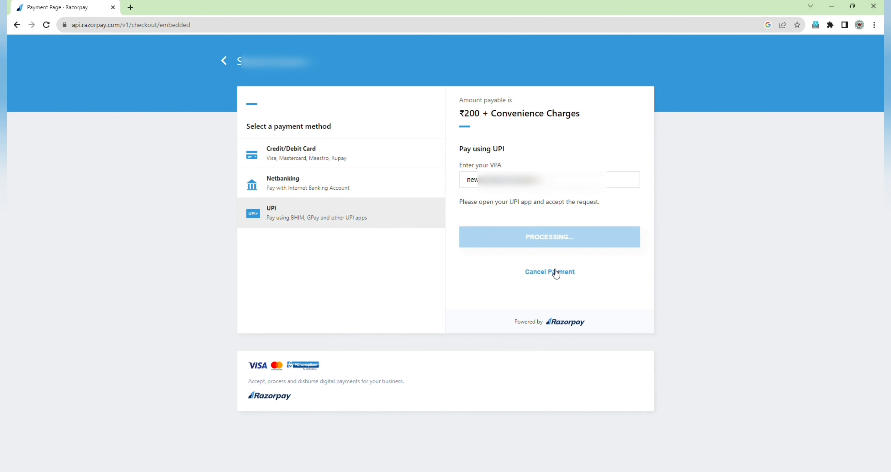